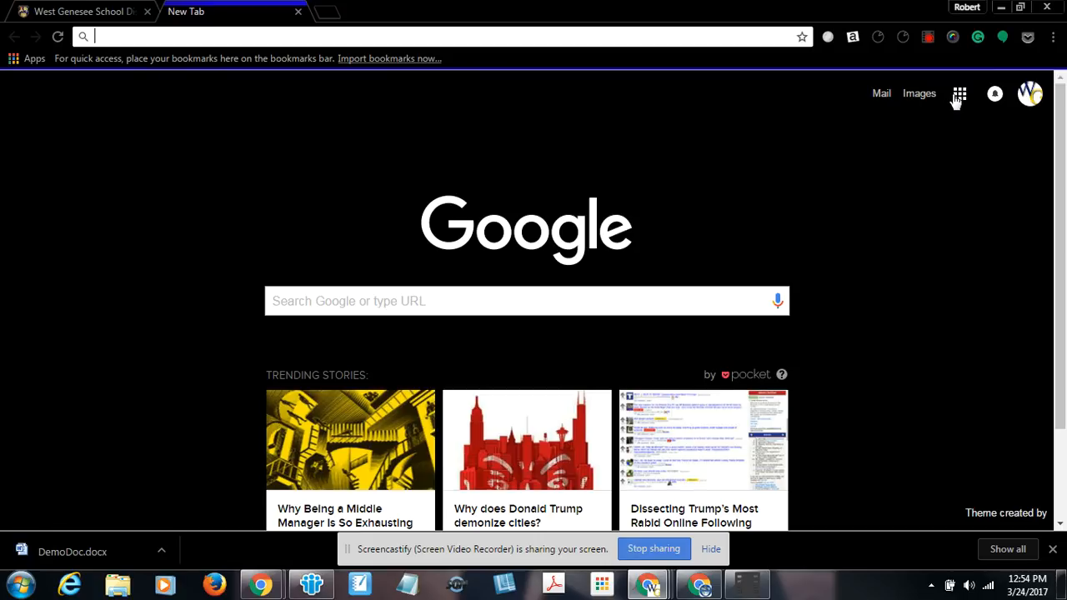
Step: Go to Google Drive and open the Google Drive Upload Folder inside Demo Folder
{"action": "left_click", "coordinate": [982, 257]}
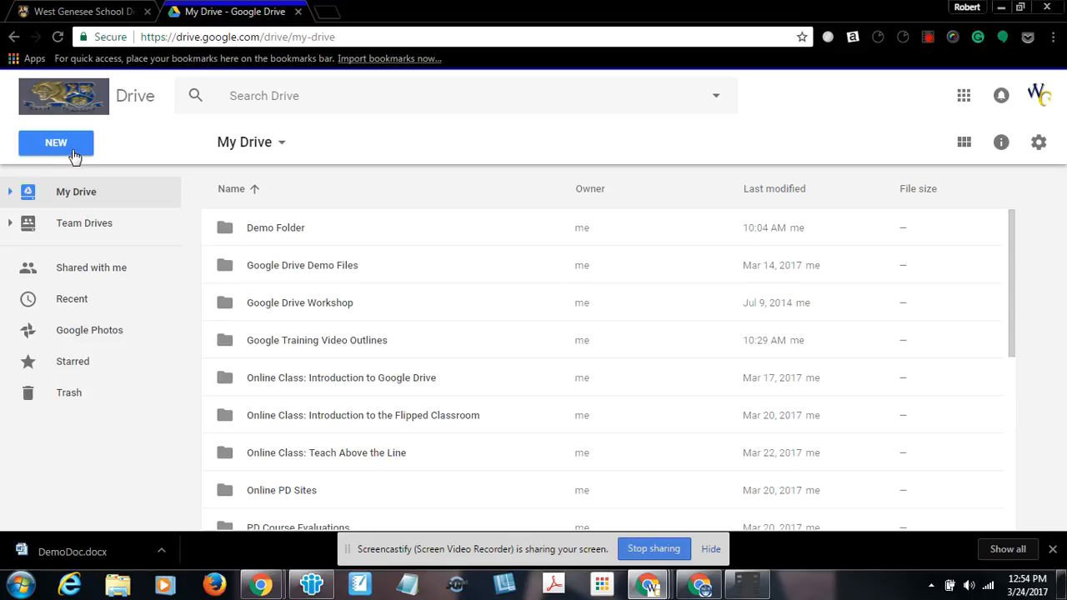
{"action": "left_click", "coordinate": [75, 157]}
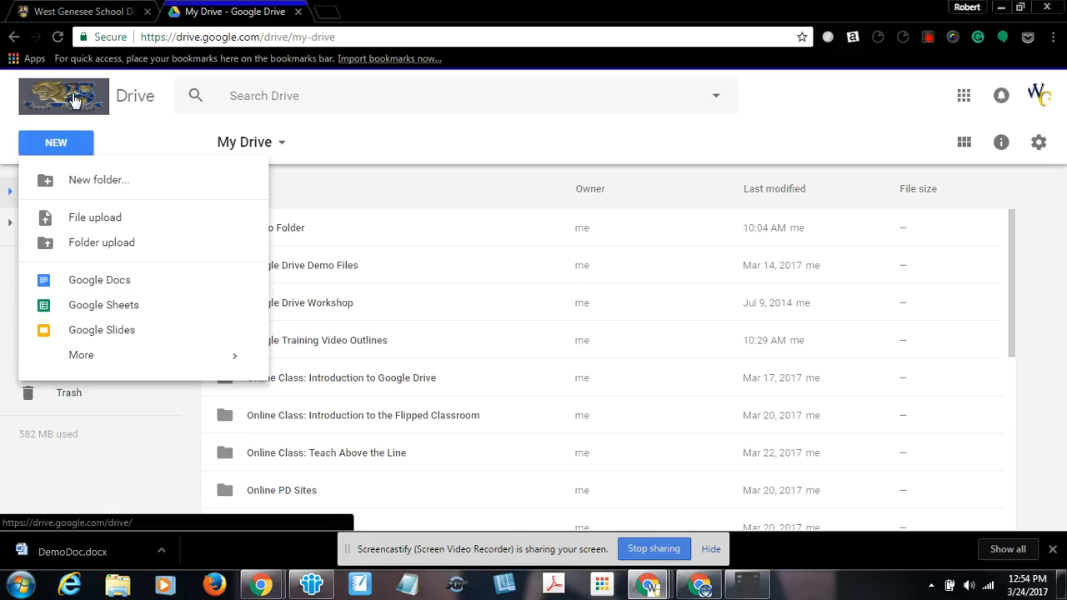
{"action": "left_click", "coordinate": [388, 142]}
{"action": "double_click", "coordinate": [281, 223]}
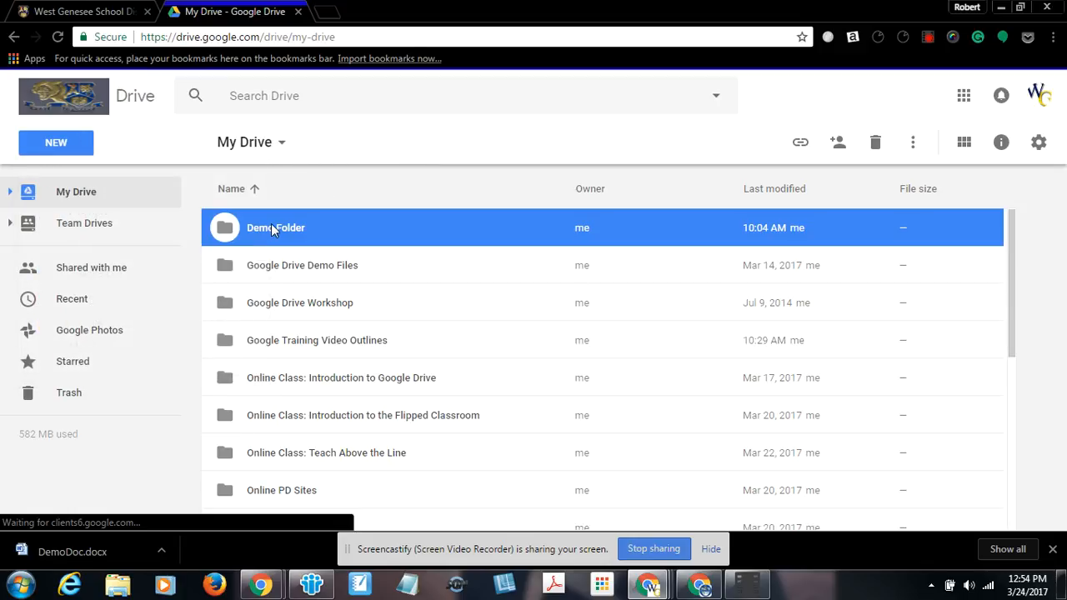
{"action": "left_click", "coordinate": [297, 234]}
{"action": "double_click", "coordinate": [297, 234]}
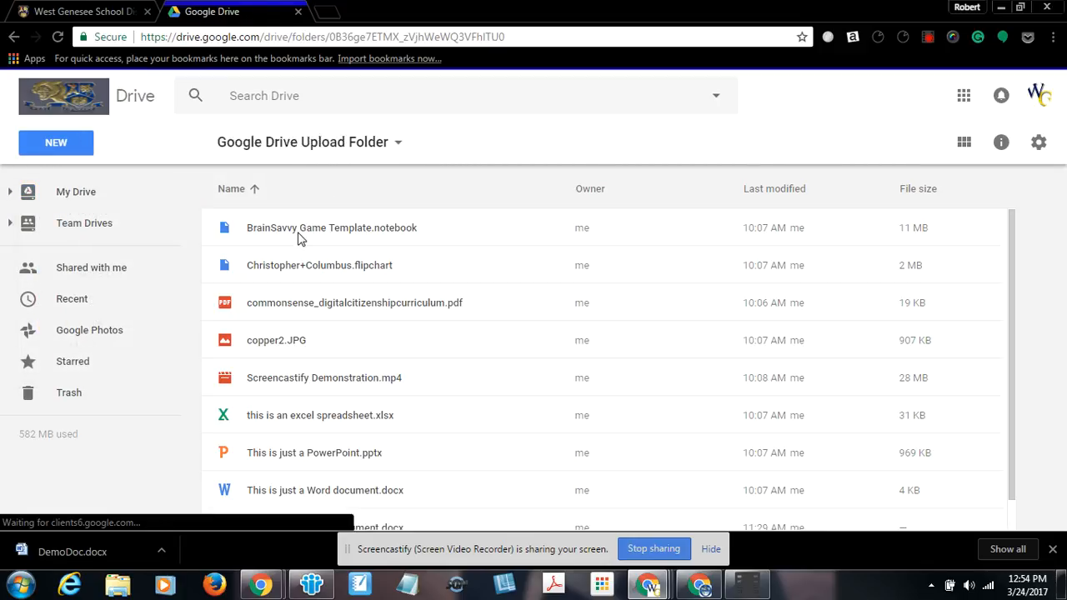
Step: Open "this is an excel spreadsheet.xlsx" with Google Sheets to make a Sheets version, and return to the upload folder
{"action": "left_click", "coordinate": [265, 416]}
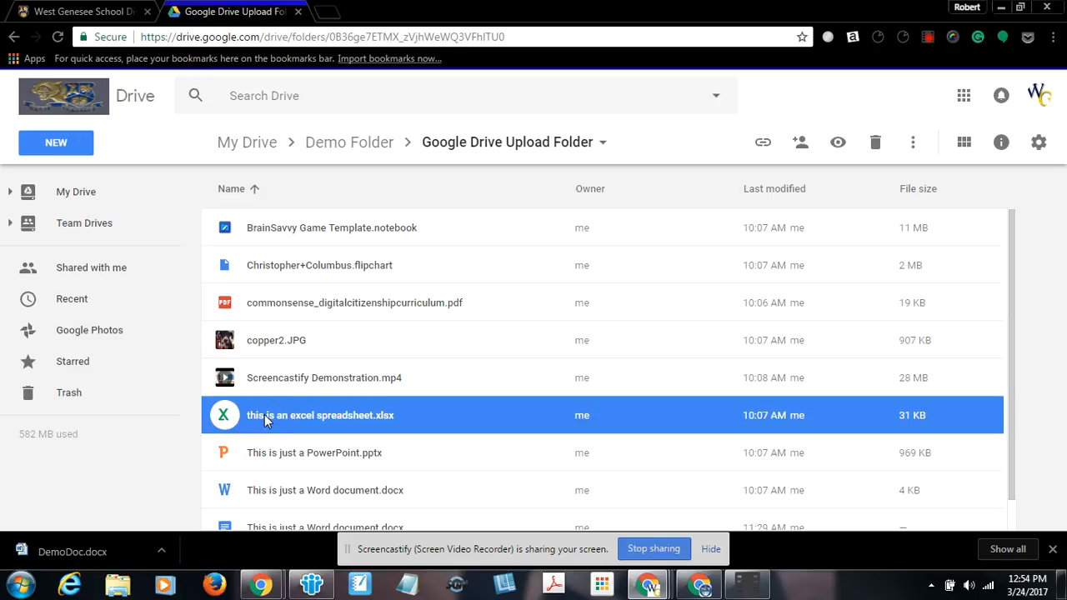
{"action": "left_click", "coordinate": [914, 143]}
{"action": "mouse_move", "coordinate": [769, 187]}
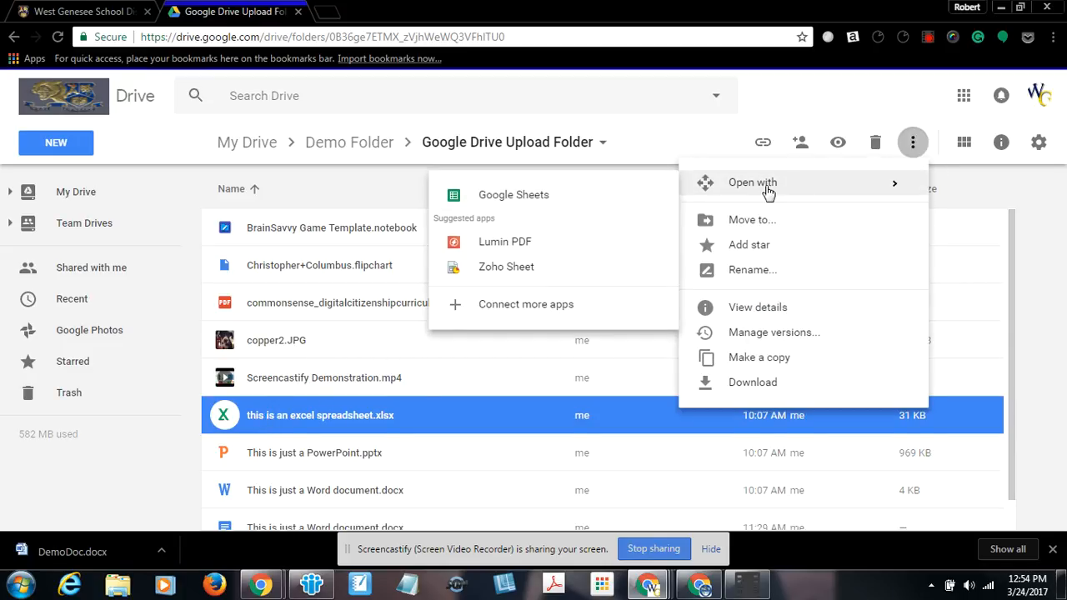
{"action": "double_click", "coordinate": [349, 424]}
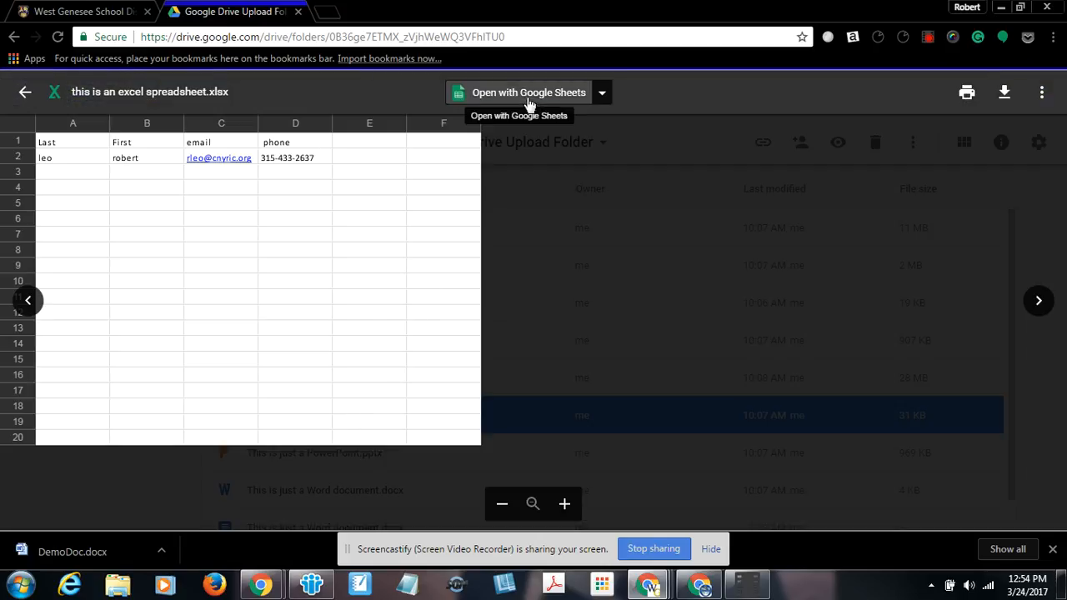
{"action": "left_click", "coordinate": [542, 96]}
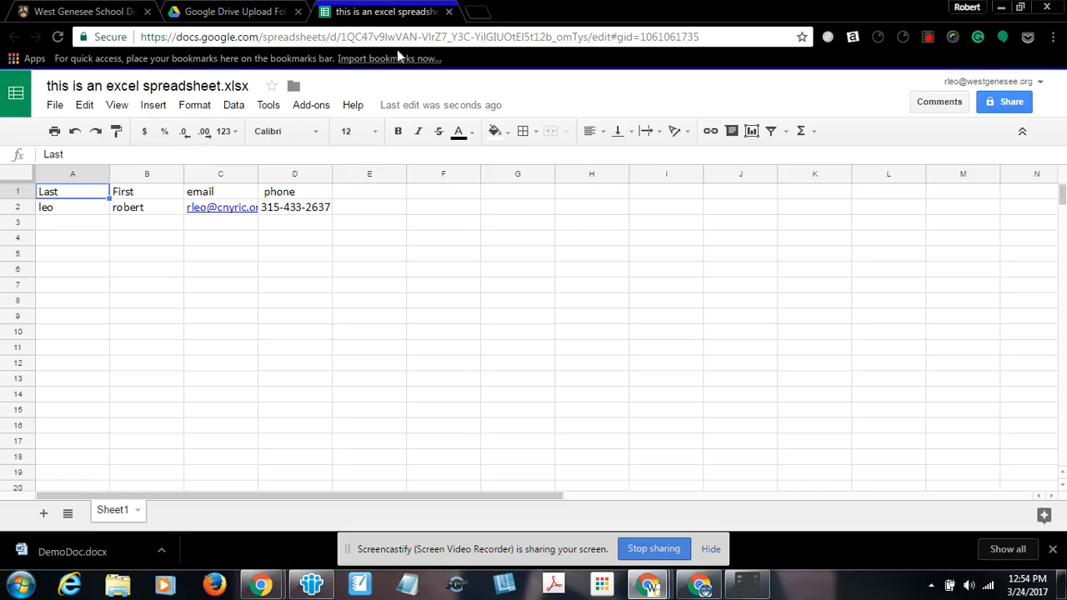
{"action": "left_click", "coordinate": [449, 12]}
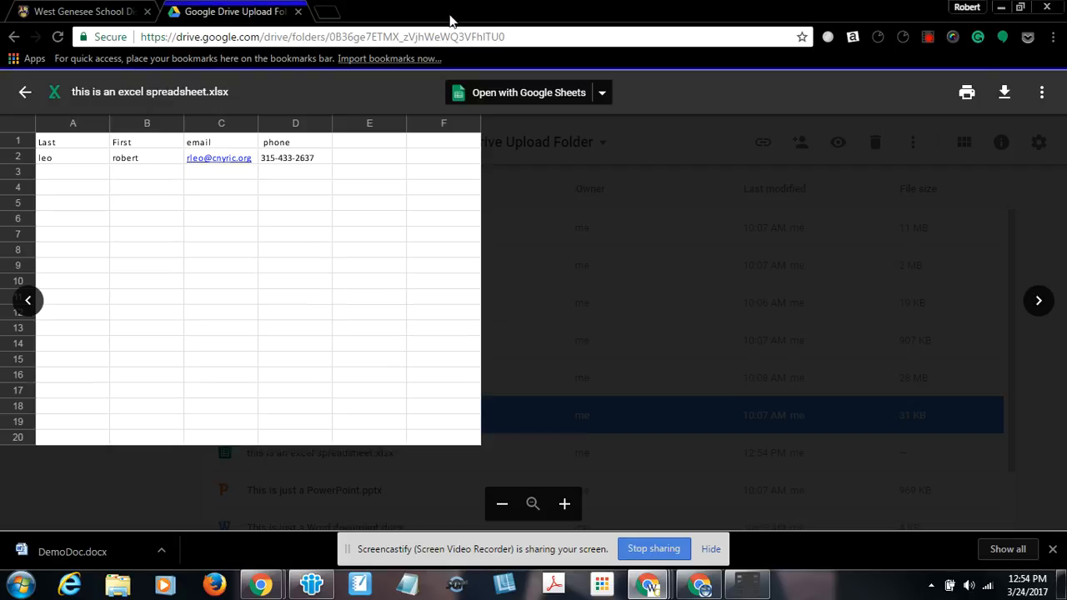
{"action": "left_click", "coordinate": [24, 92]}
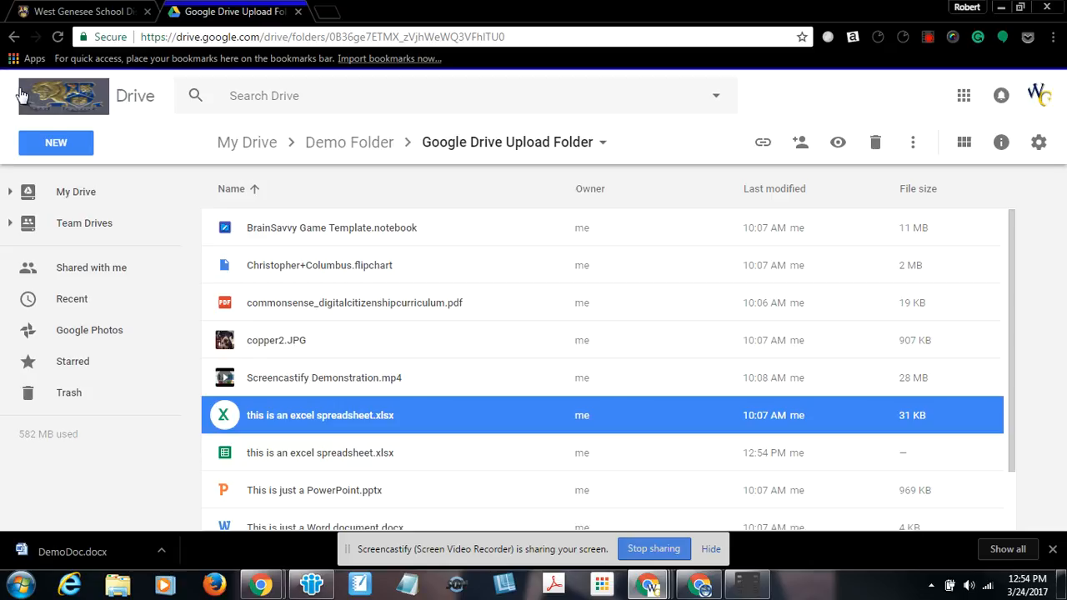
Step: Examine the general Google Sheets templates for education, personal and work use, and close the template gallery
{"action": "left_click", "coordinate": [52, 144]}
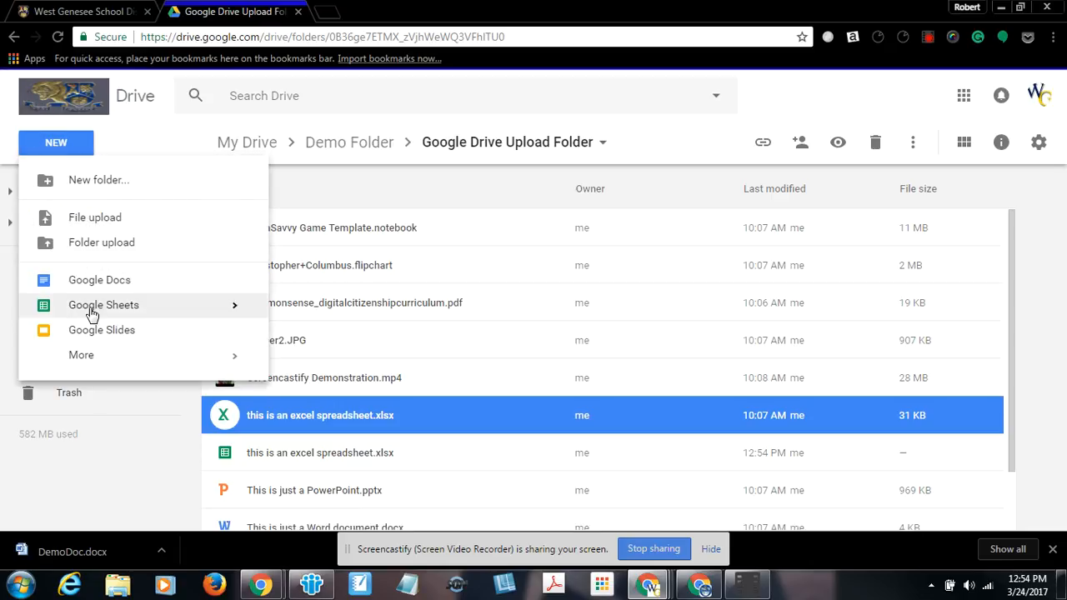
{"action": "mouse_move", "coordinate": [234, 306]}
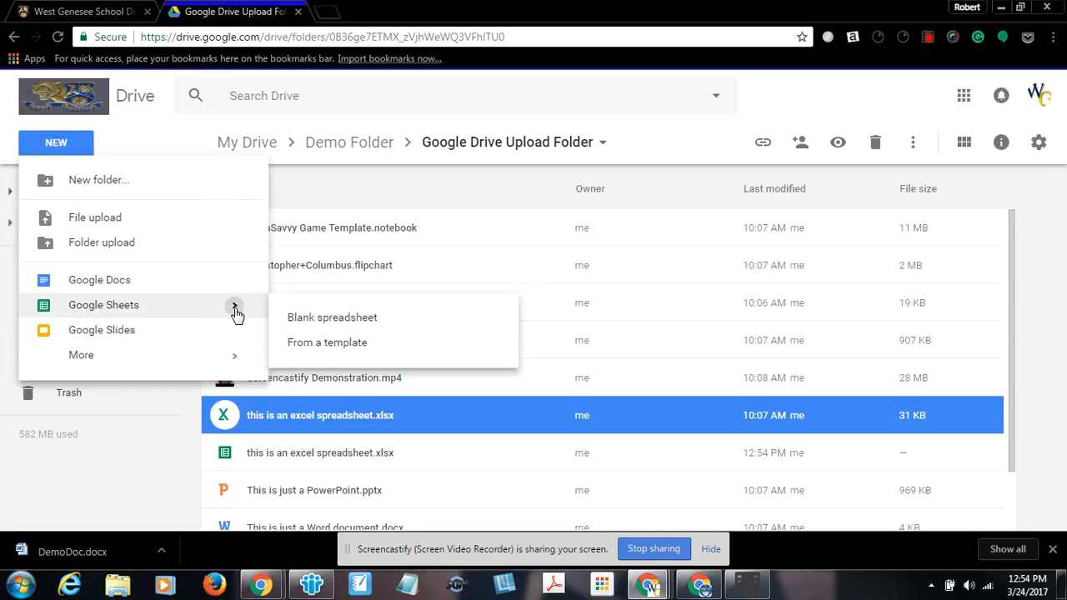
{"action": "left_click", "coordinate": [309, 342]}
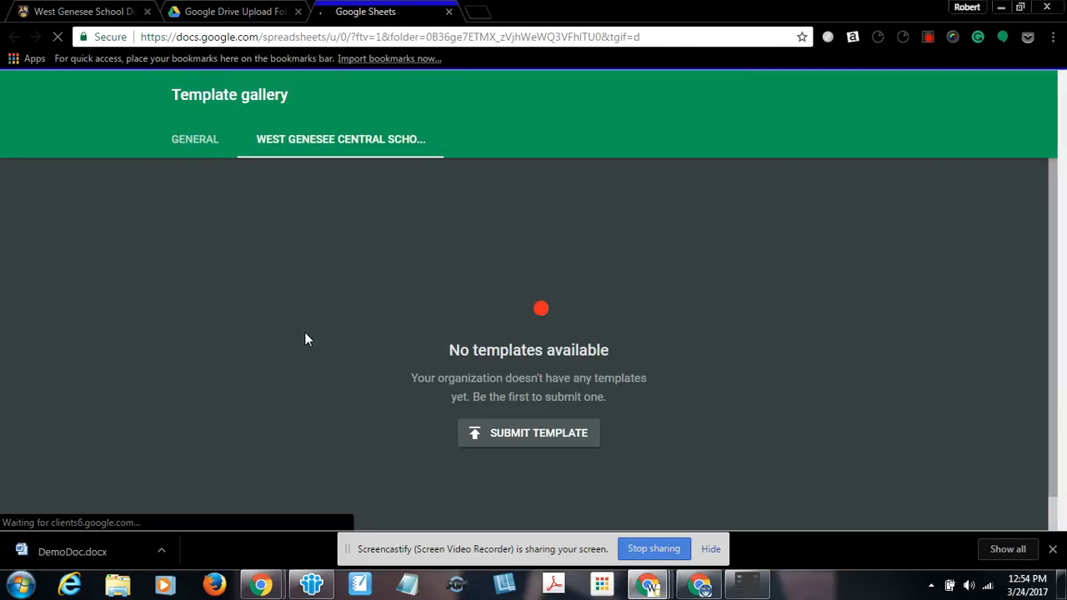
{"action": "left_click", "coordinate": [201, 146]}
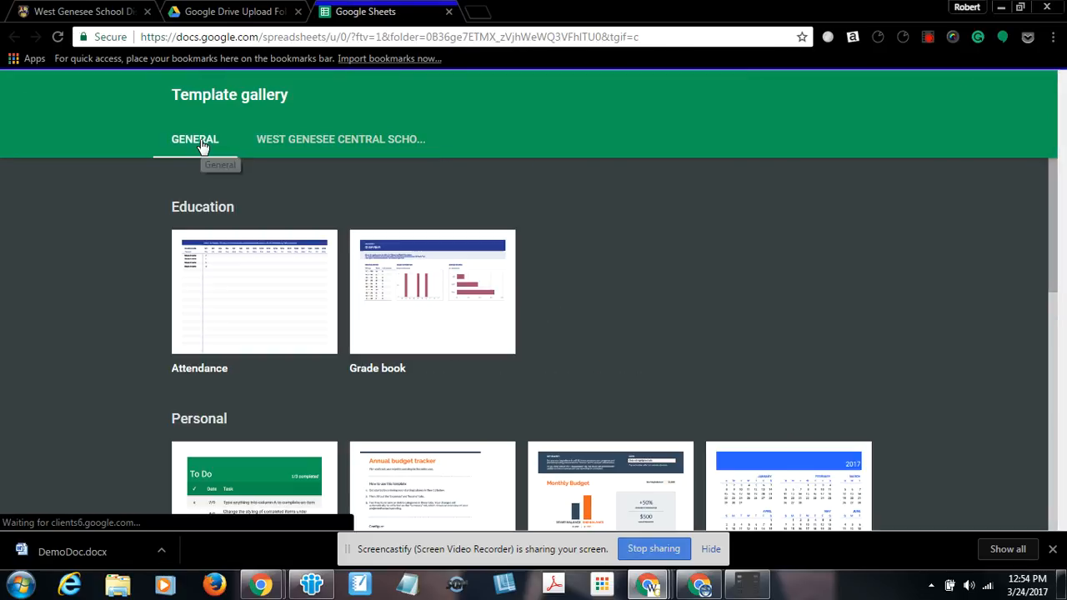
{"action": "scroll", "coordinate": [442, 230], "scroll_direction": "down", "scroll_amount": 1}
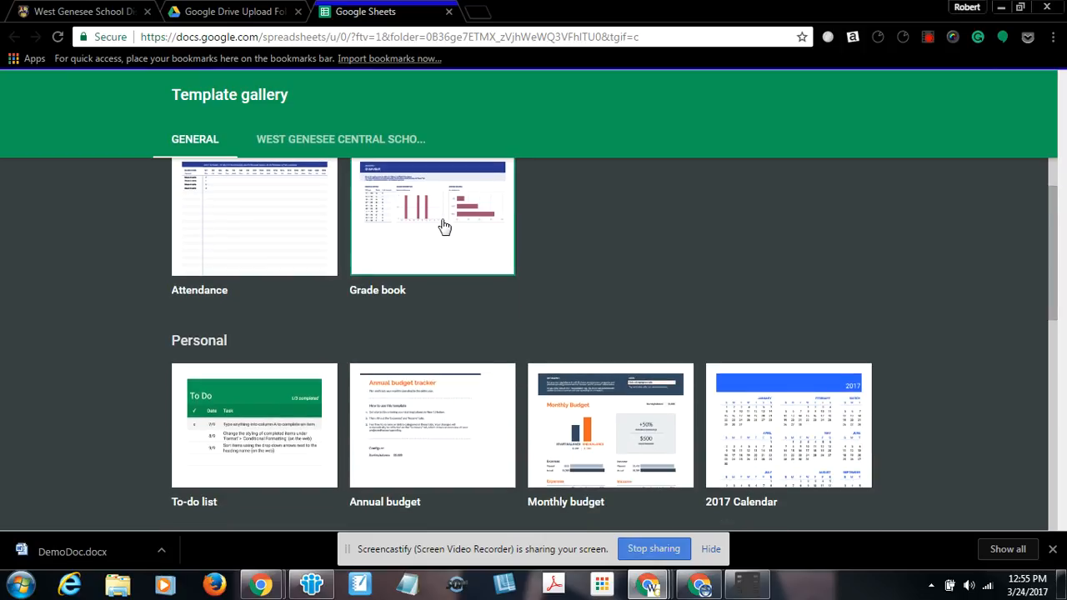
{"action": "scroll", "coordinate": [239, 250], "scroll_direction": "down", "scroll_amount": 1}
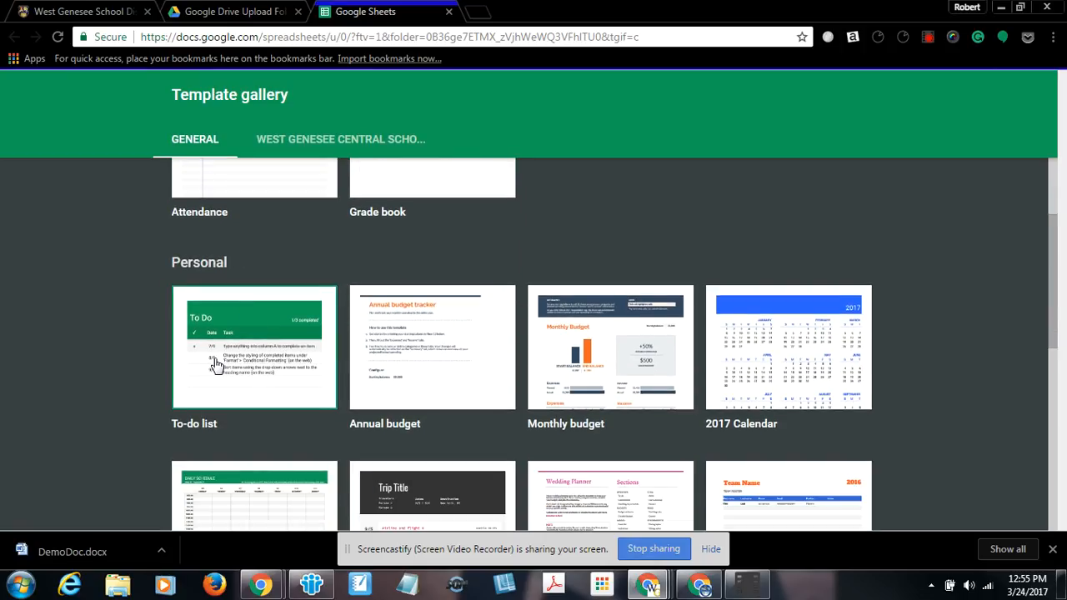
{"action": "scroll", "coordinate": [510, 354], "scroll_direction": "down", "scroll_amount": 2}
{"action": "scroll", "coordinate": [488, 350], "scroll_direction": "down", "scroll_amount": 2}
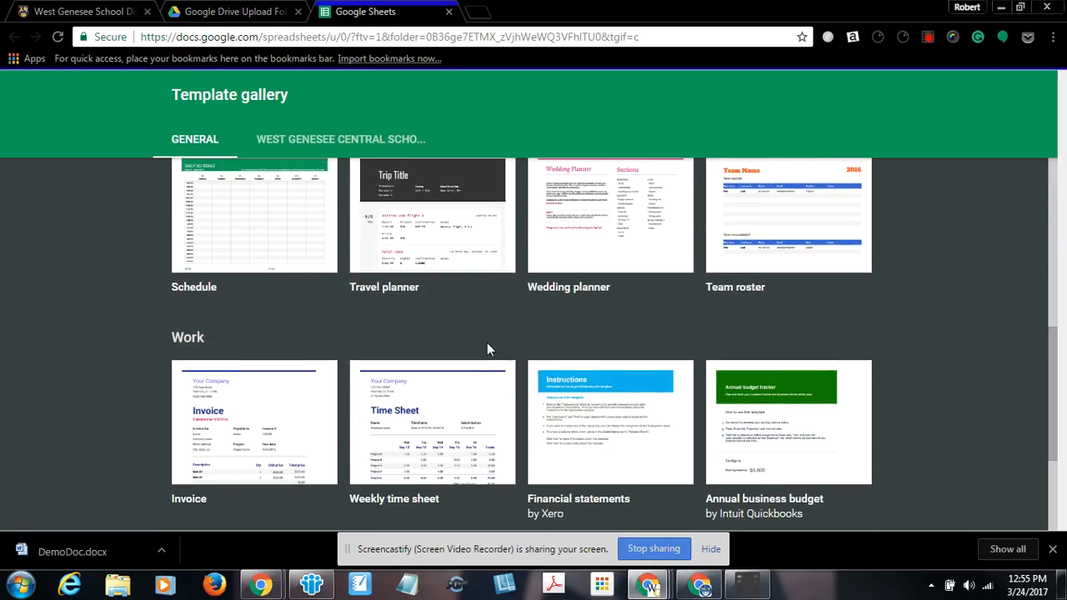
{"action": "scroll", "coordinate": [488, 349], "scroll_direction": "up", "scroll_amount": 6}
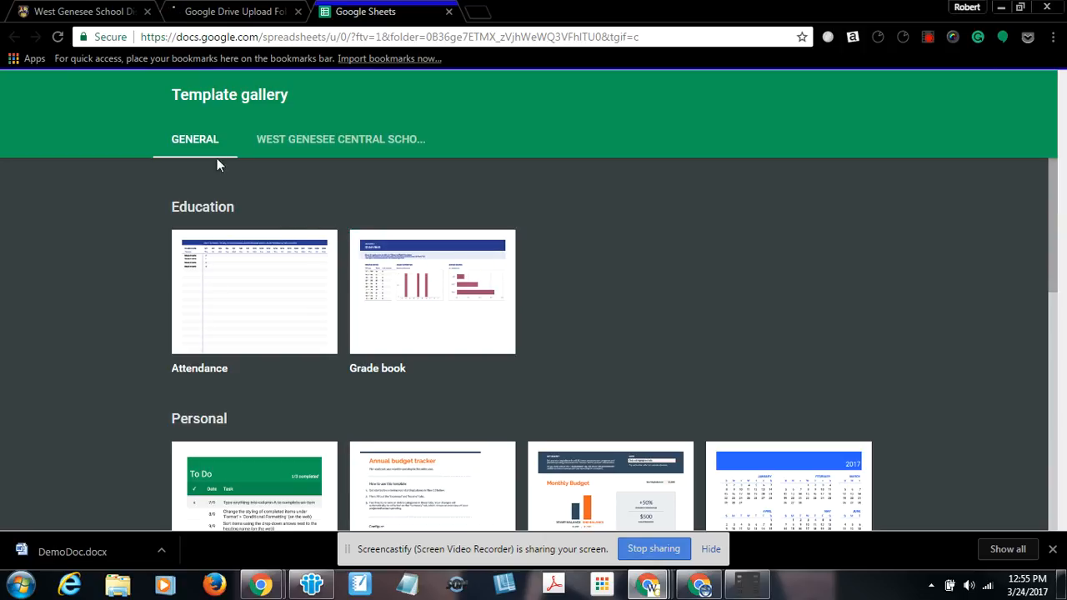
{"action": "left_click", "coordinate": [449, 12]}
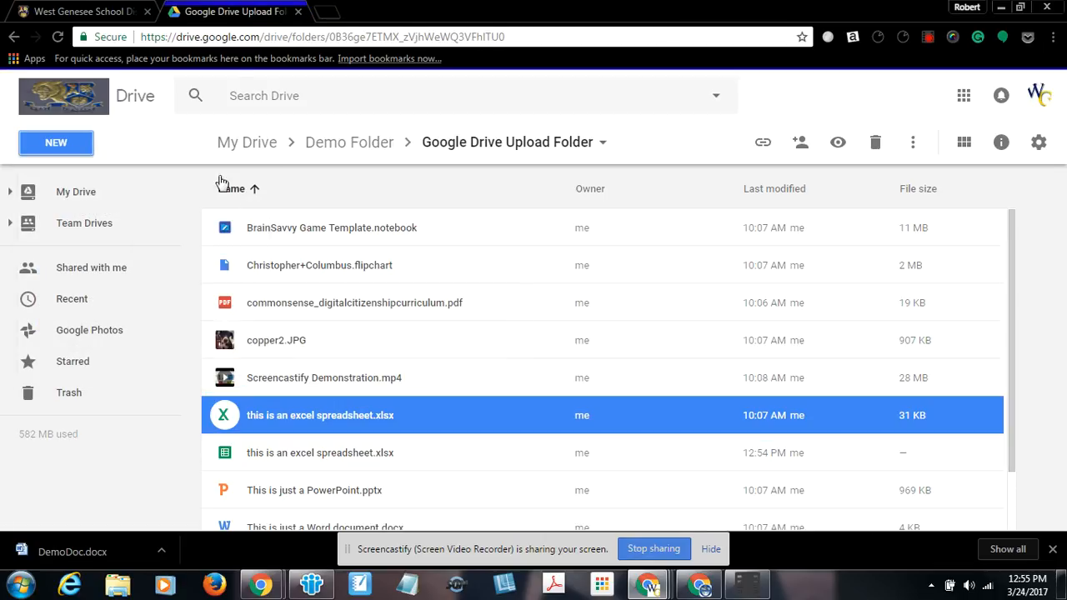
Step: Open the Grades 2017-18 spreadsheet from My Drive
{"action": "left_click", "coordinate": [250, 144]}
{"action": "scroll", "coordinate": [304, 323], "scroll_direction": "down", "scroll_amount": 5}
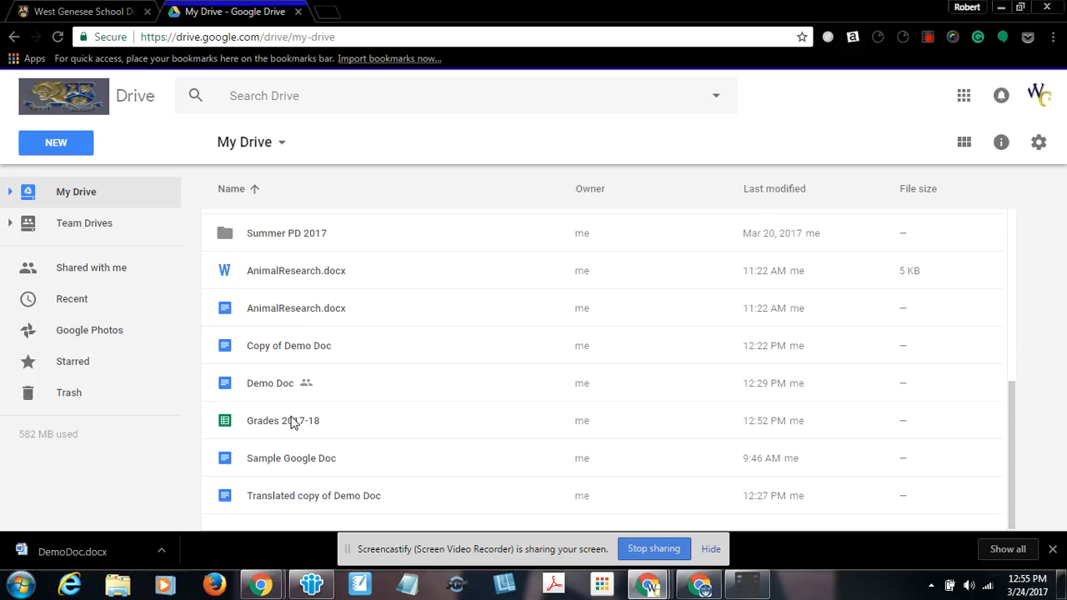
{"action": "double_click", "coordinate": [292, 423]}
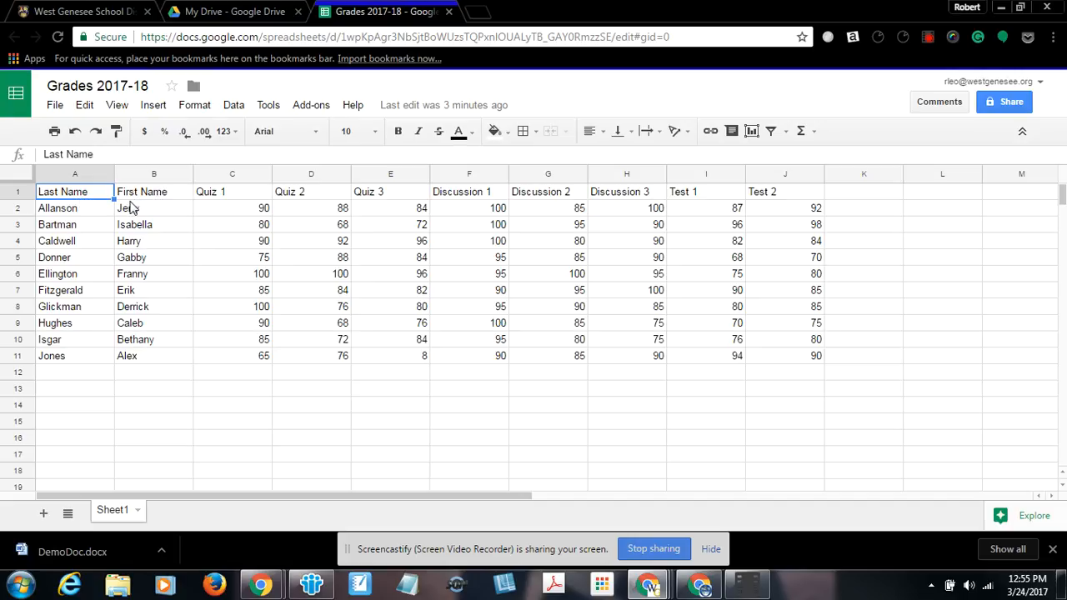
{"action": "left_click", "coordinate": [73, 174]}
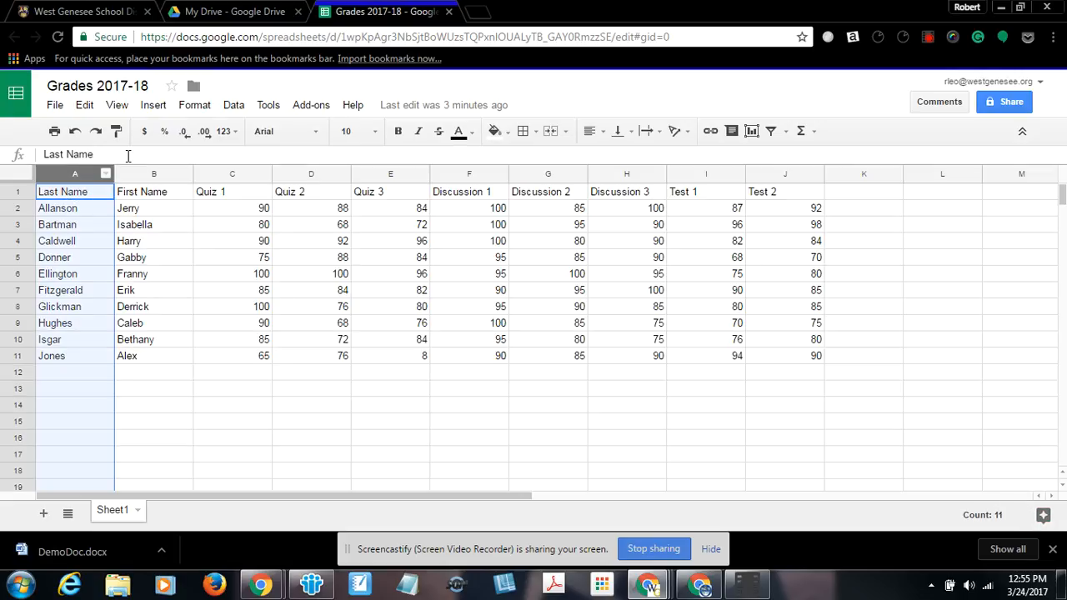
{"action": "left_click", "coordinate": [233, 106]}
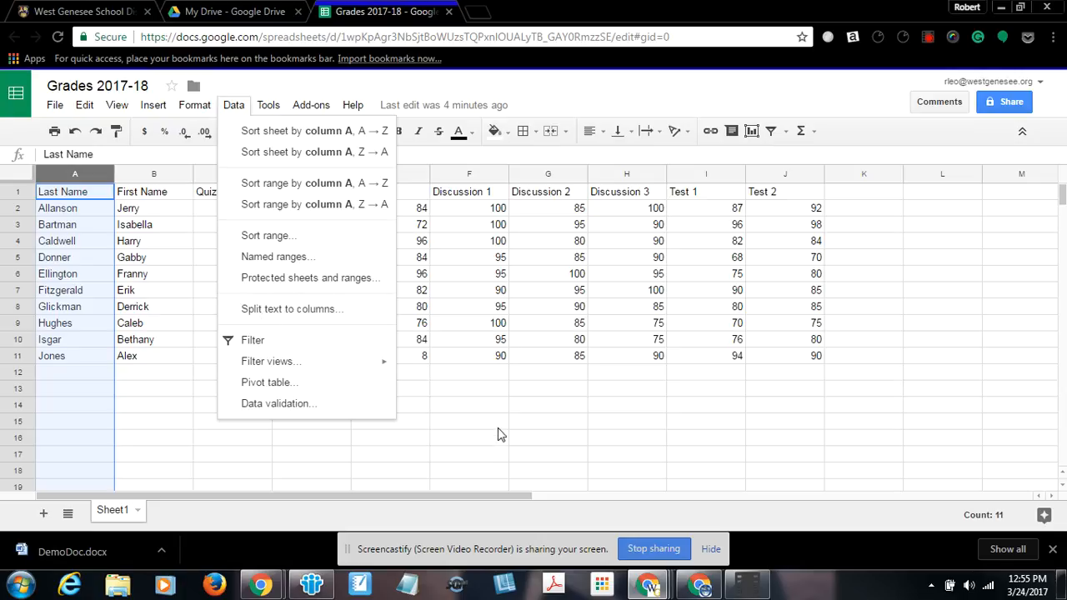
{"action": "left_click", "coordinate": [475, 427]}
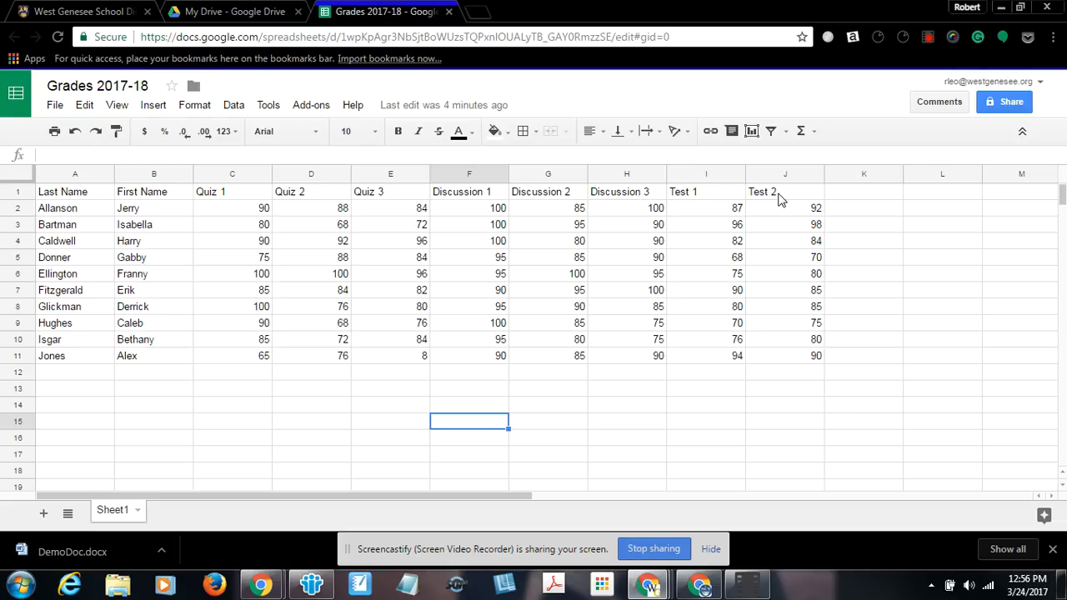
Step: Insert a column directly after Quiz 3 and give it the heading "Quiz Average"
{"action": "left_click", "coordinate": [408, 174]}
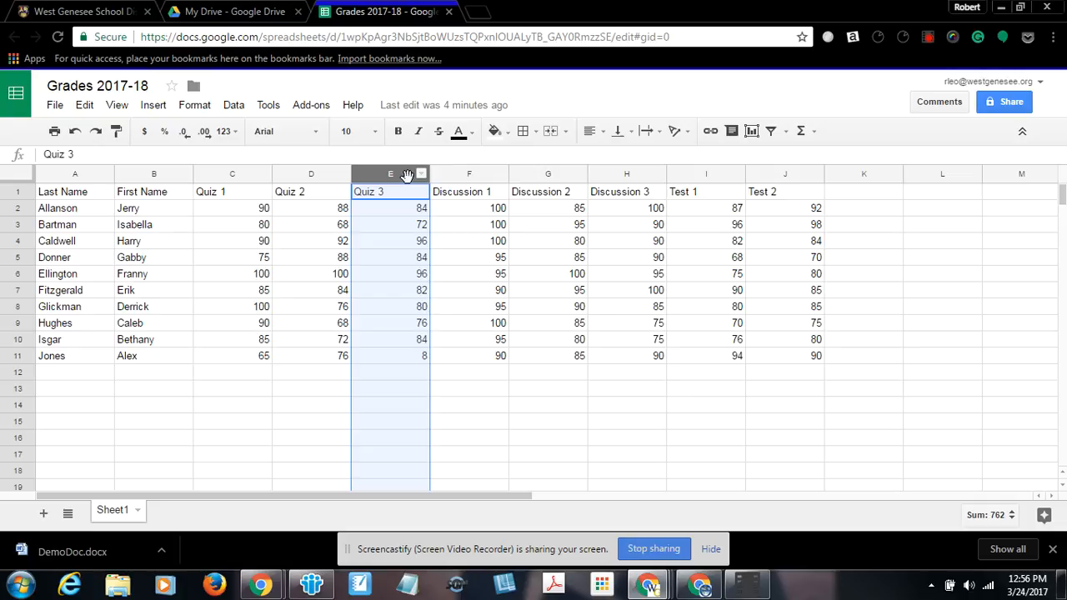
{"action": "left_click", "coordinate": [150, 106]}
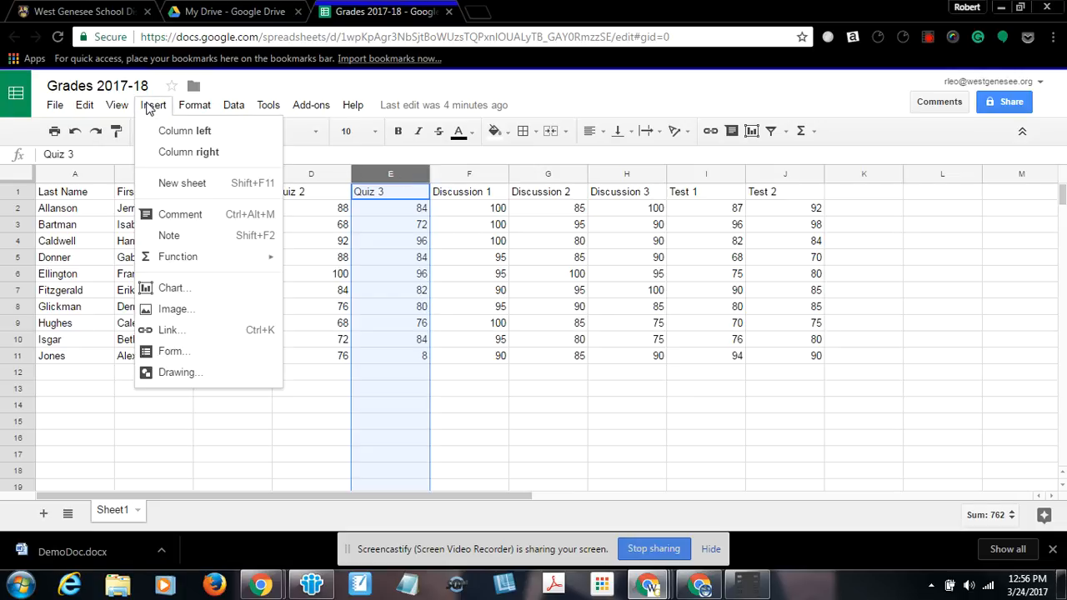
{"action": "left_click", "coordinate": [164, 154]}
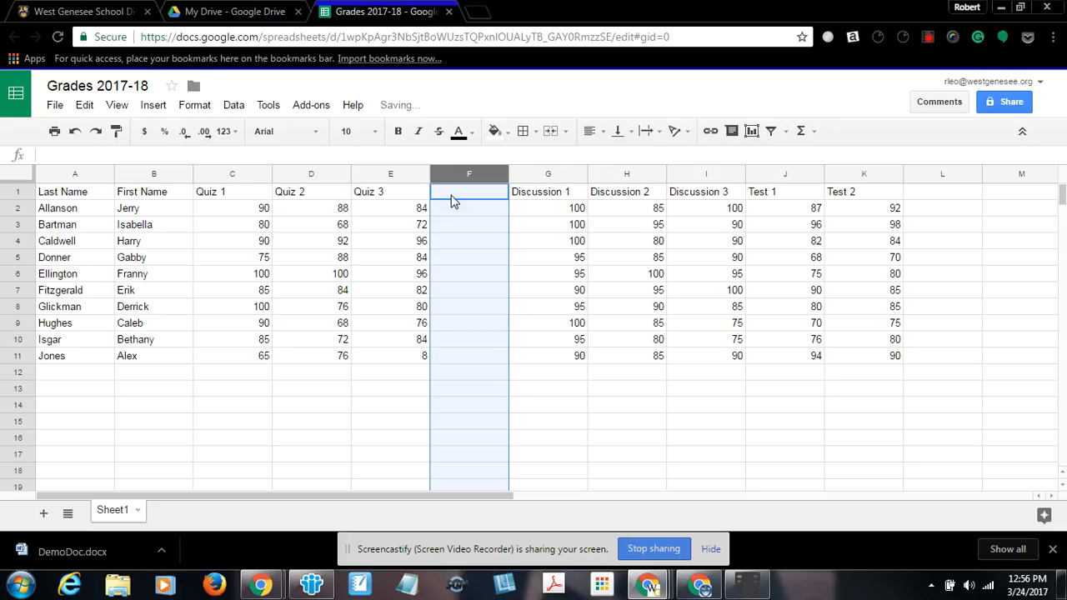
{"action": "left_click", "coordinate": [453, 200]}
{"action": "type", "text": "Q"}
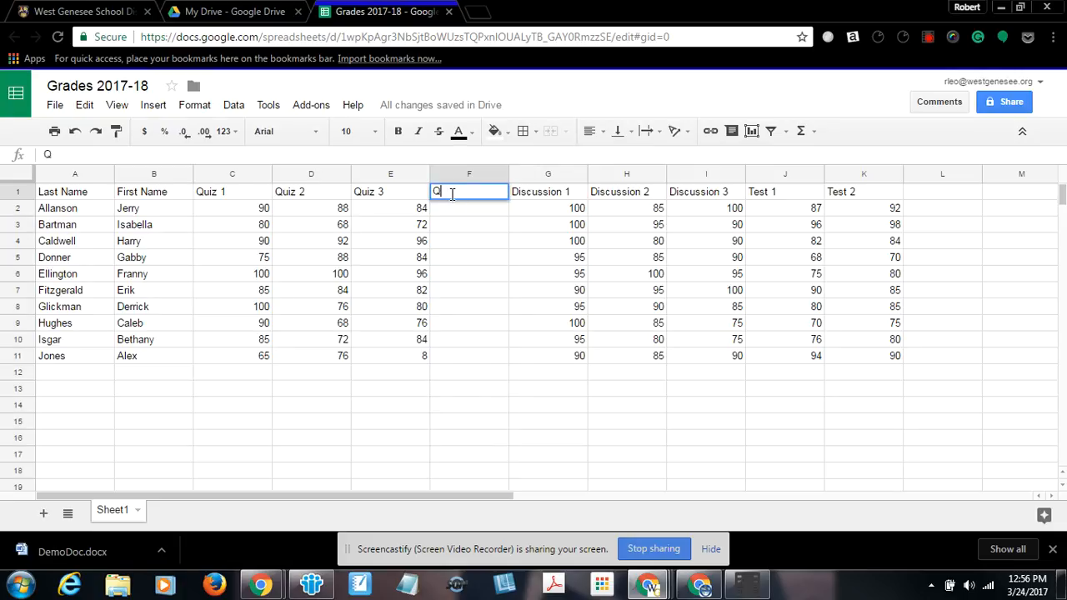
{"action": "type", "text": "uiz Average"}
Step: Calculate the first student's quiz average in F2 with the AVERAGE function over C2:E2
{"action": "left_click", "coordinate": [442, 214]}
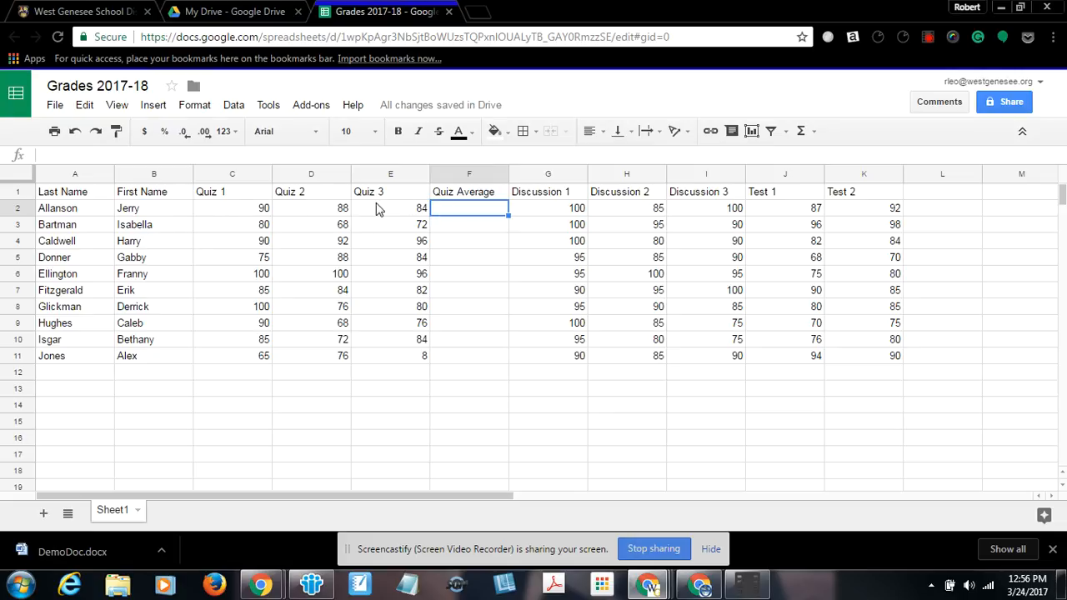
{"action": "left_click", "coordinate": [813, 135]}
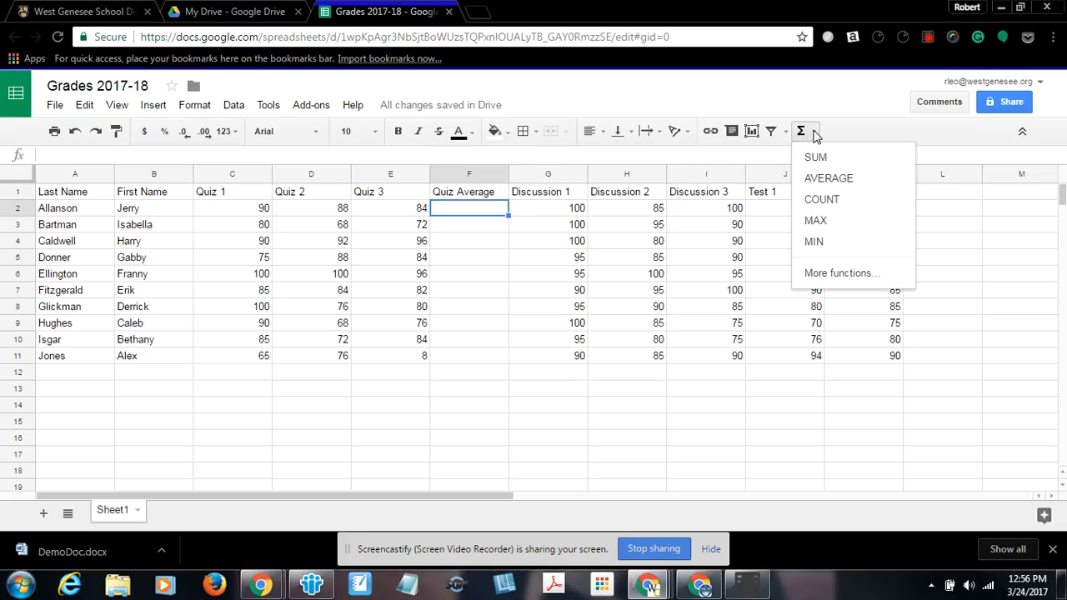
{"action": "left_click", "coordinate": [815, 178]}
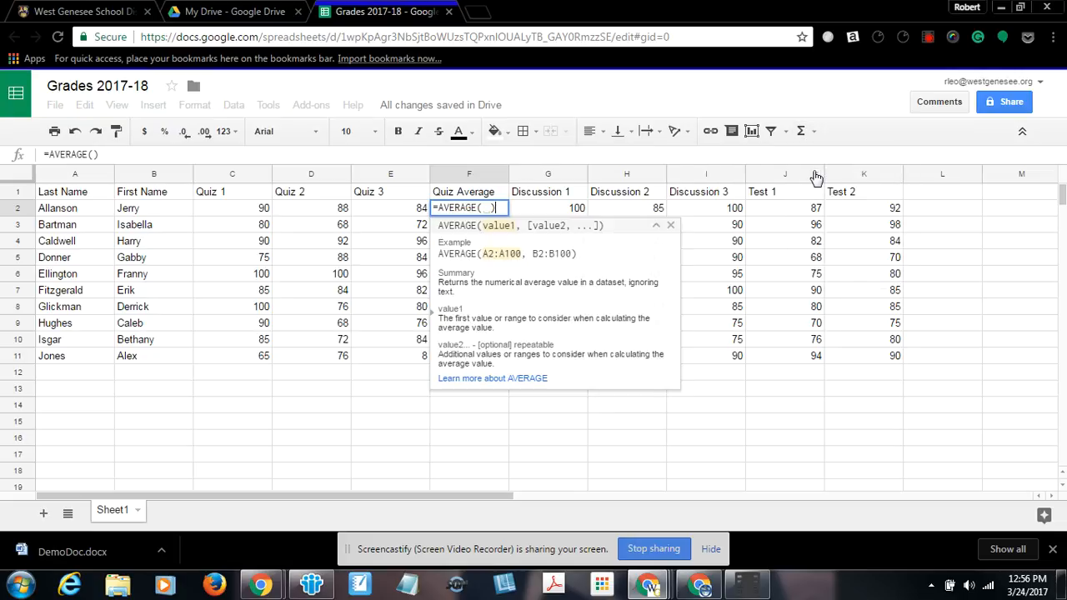
{"action": "left_click_drag", "start_coordinate": [242, 209], "coordinate": [400, 214]}
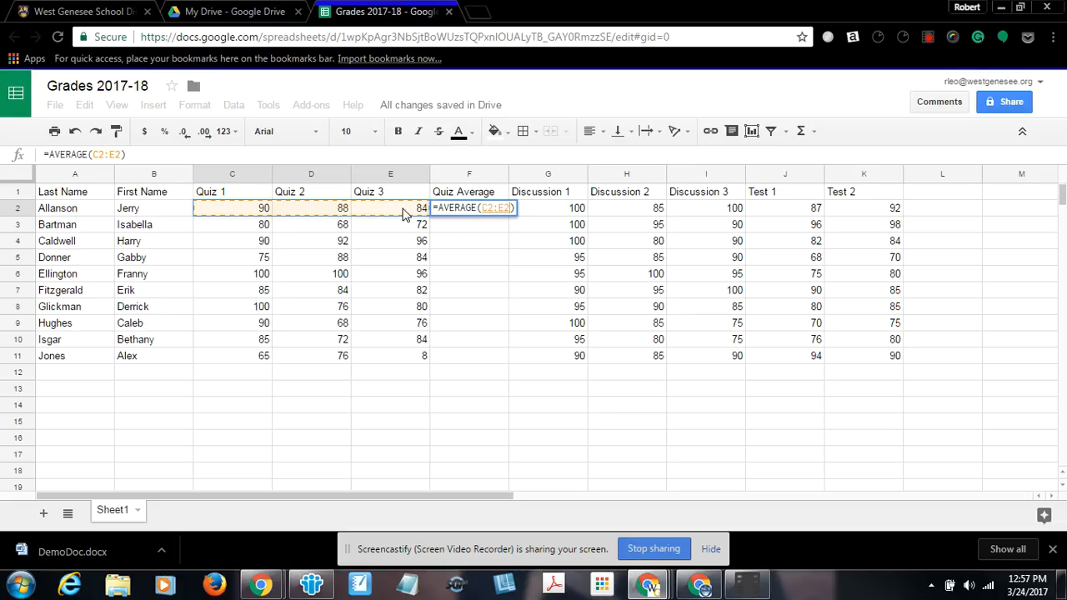
{"action": "key", "text": "Return"}
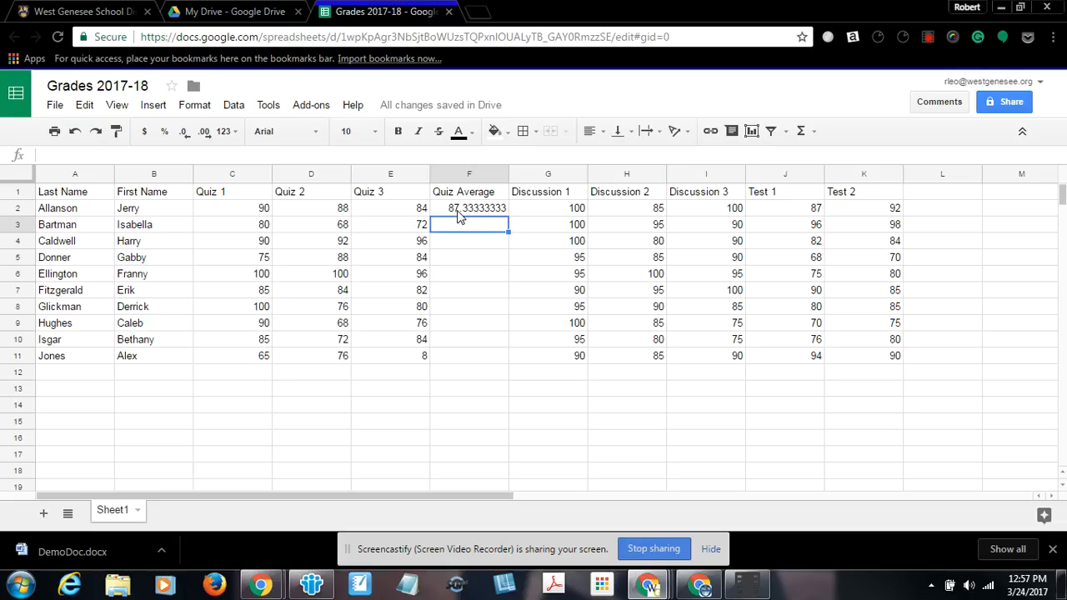
Step: Reduce the quiz average in F2 to two decimal places
{"action": "left_click", "coordinate": [186, 135]}
{"action": "left_click", "coordinate": [439, 209]}
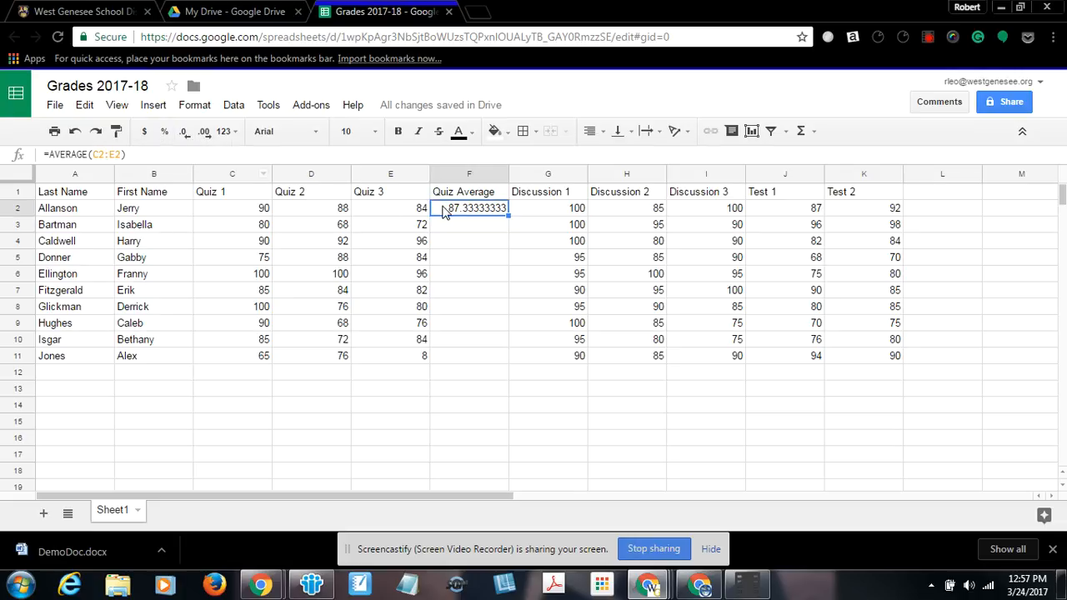
{"action": "left_click", "coordinate": [187, 137]}
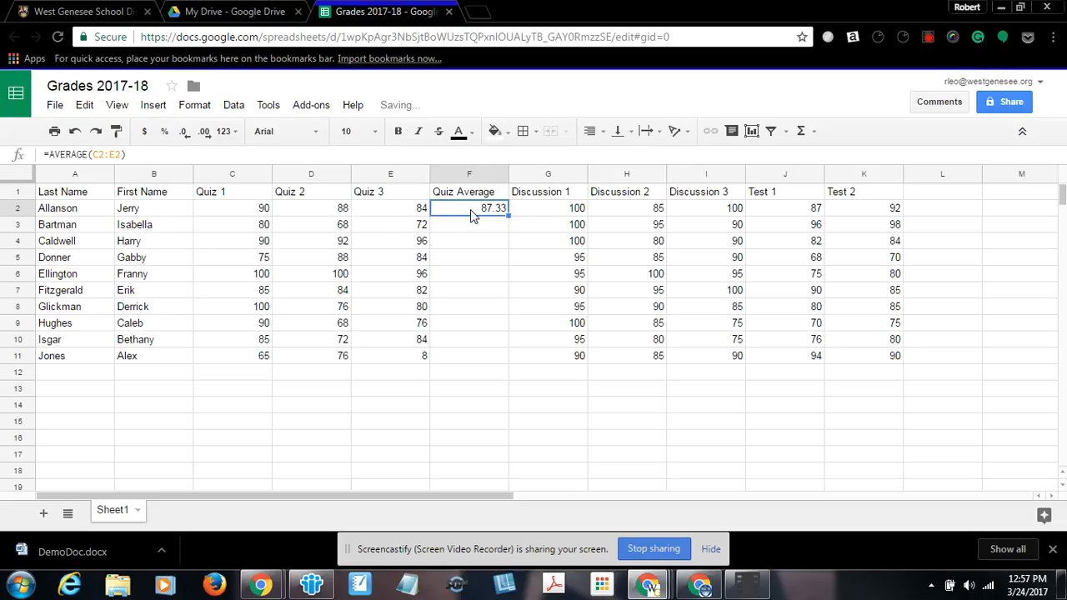
Step: Calculate the second student's quiz average in F3 with the AVERAGE function over C3:E3
{"action": "left_click_drag", "start_coordinate": [265, 229], "coordinate": [409, 226]}
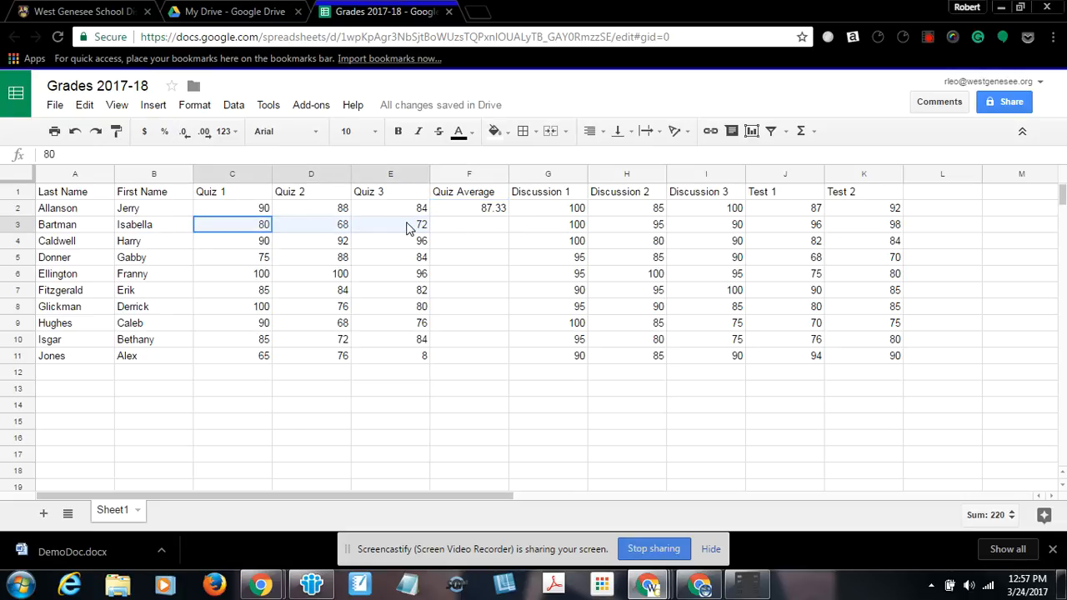
{"action": "left_click", "coordinate": [800, 132]}
{"action": "left_click", "coordinate": [818, 178]}
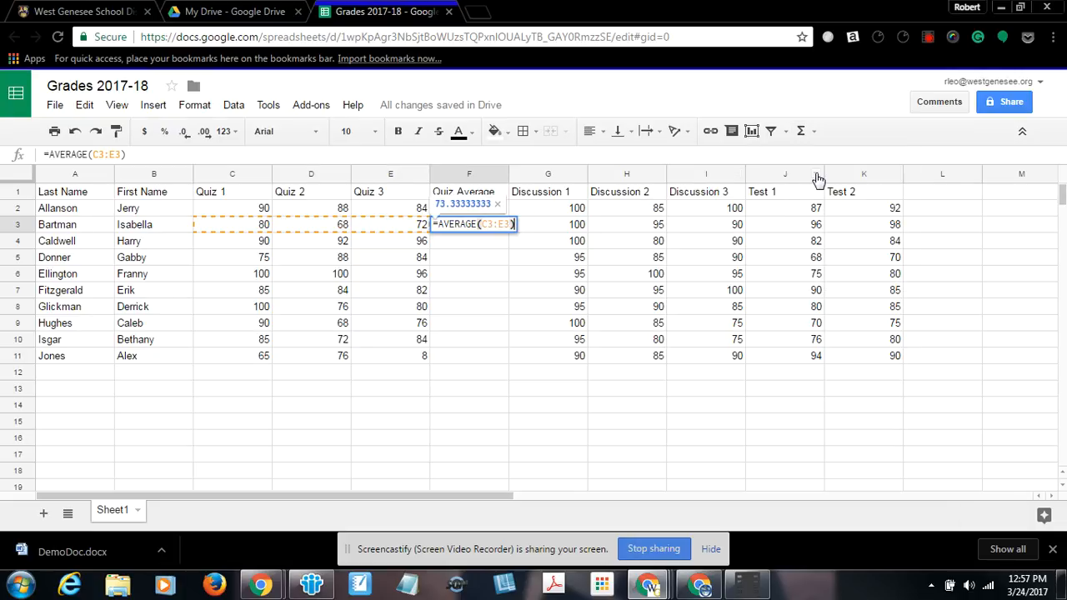
{"action": "key", "text": "Return"}
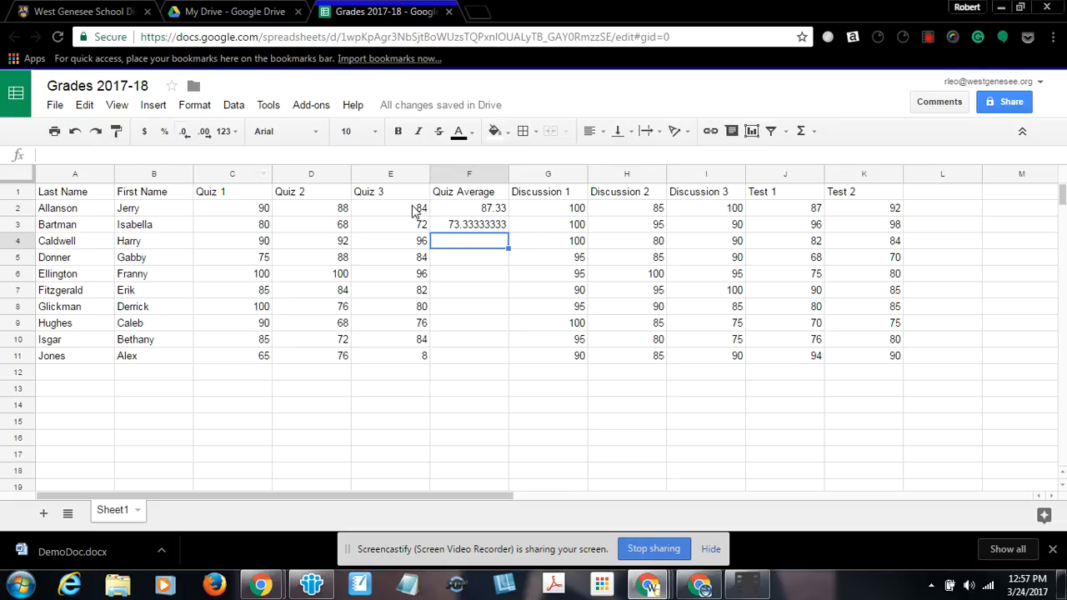
Step: Reduce the quiz average in F3 to two decimal places and fill its formula down through F11
{"action": "left_click", "coordinate": [492, 227]}
{"action": "left_click", "coordinate": [184, 132]}
{"action": "left_click", "coordinate": [184, 131]}
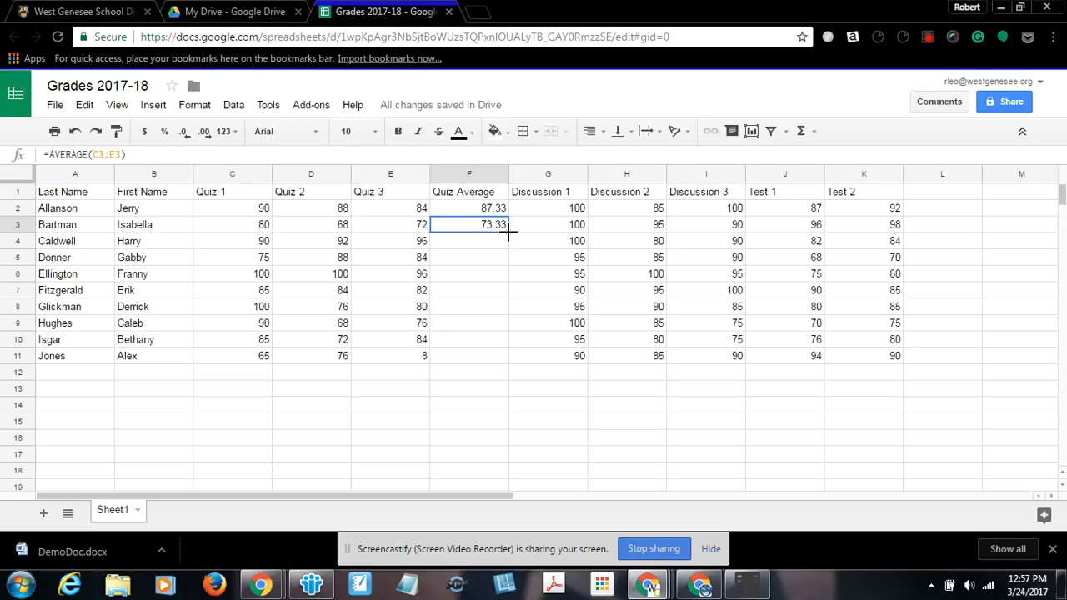
{"action": "left_click_drag", "start_coordinate": [507, 248], "coordinate": [502, 358]}
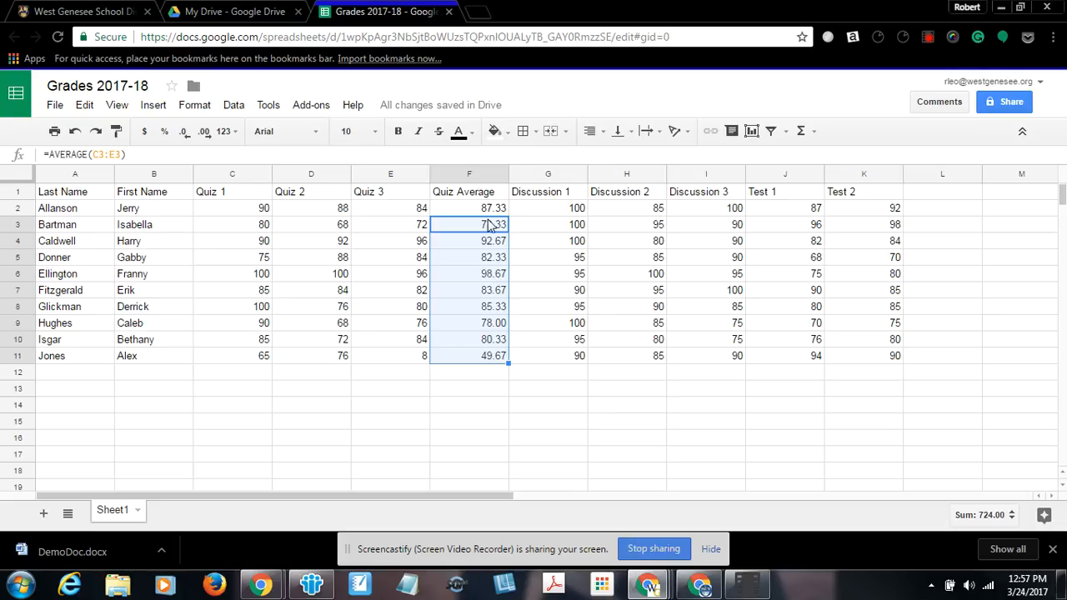
Step: Shade the Quiz Average cells F1:F11, including the heading, with a light red fill
{"action": "left_click", "coordinate": [473, 174]}
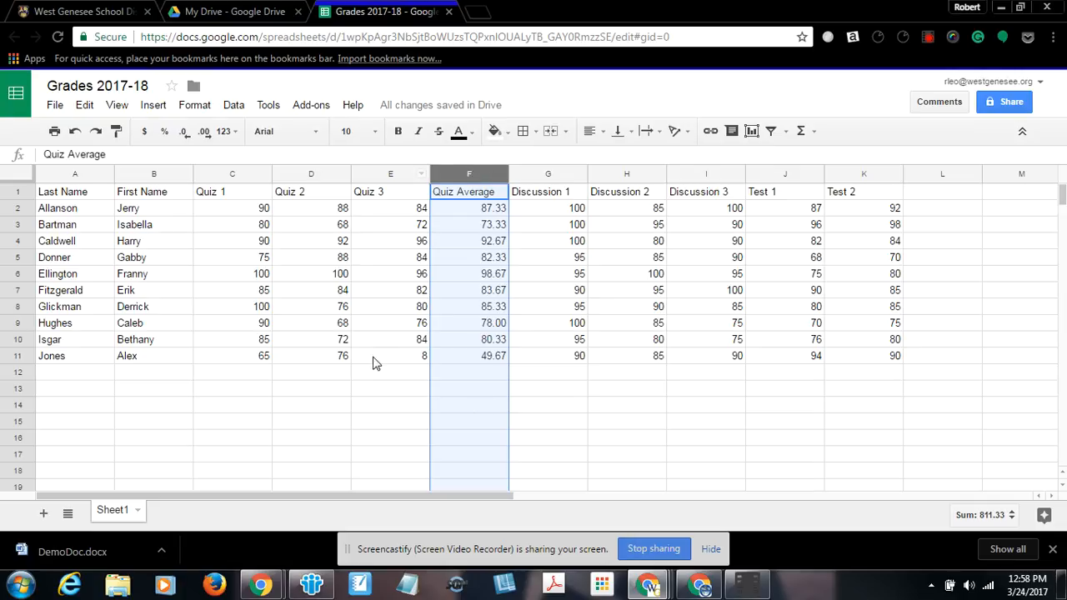
{"action": "left_click", "coordinate": [372, 389]}
{"action": "left_click", "coordinate": [471, 197]}
{"action": "left_click_drag", "start_coordinate": [471, 193], "coordinate": [479, 358]}
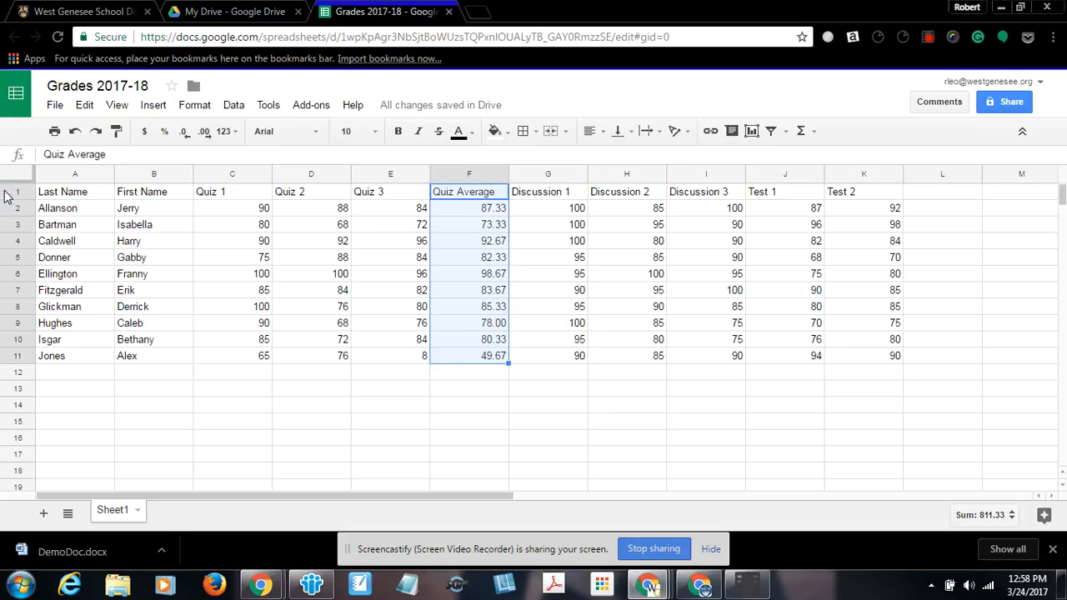
{"action": "left_click", "coordinate": [509, 133]}
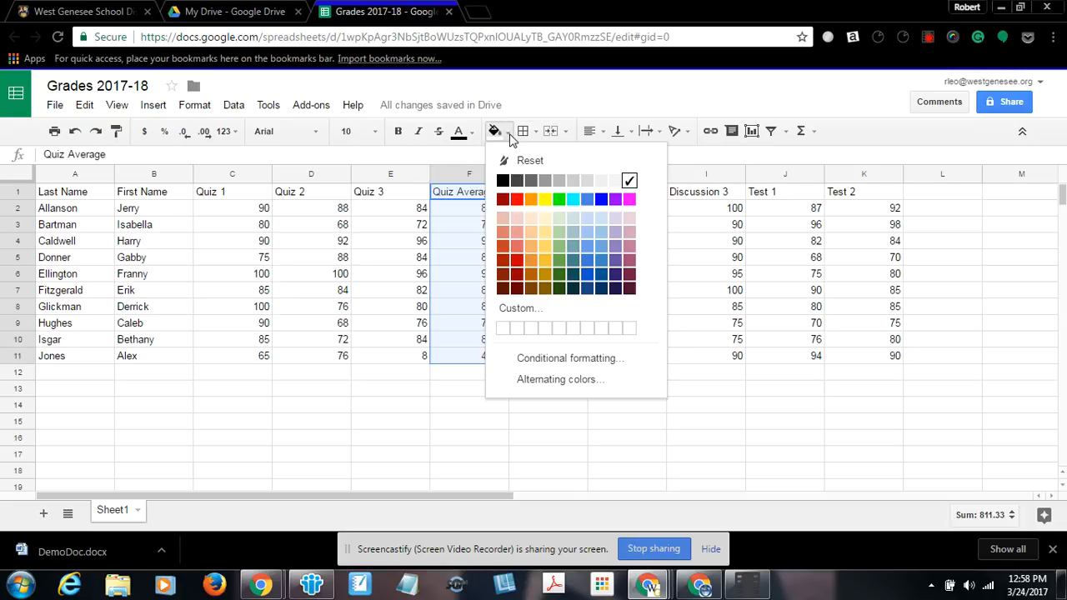
{"action": "left_click", "coordinate": [517, 234]}
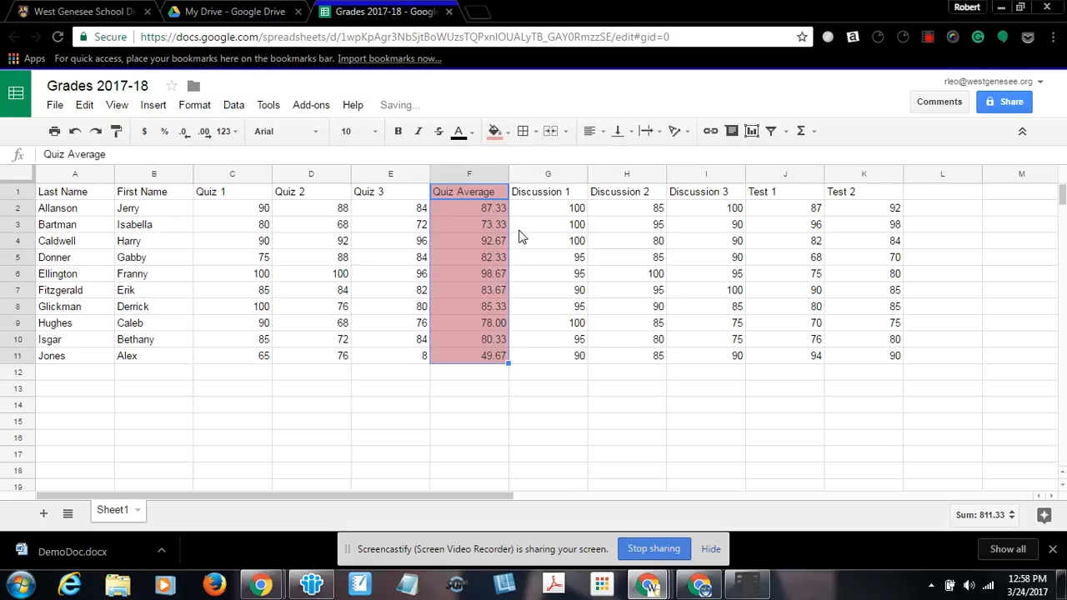
Step: Extend the heading in F1 to read "Quiz Average 30%)"
{"action": "triple_click", "coordinate": [497, 193]}
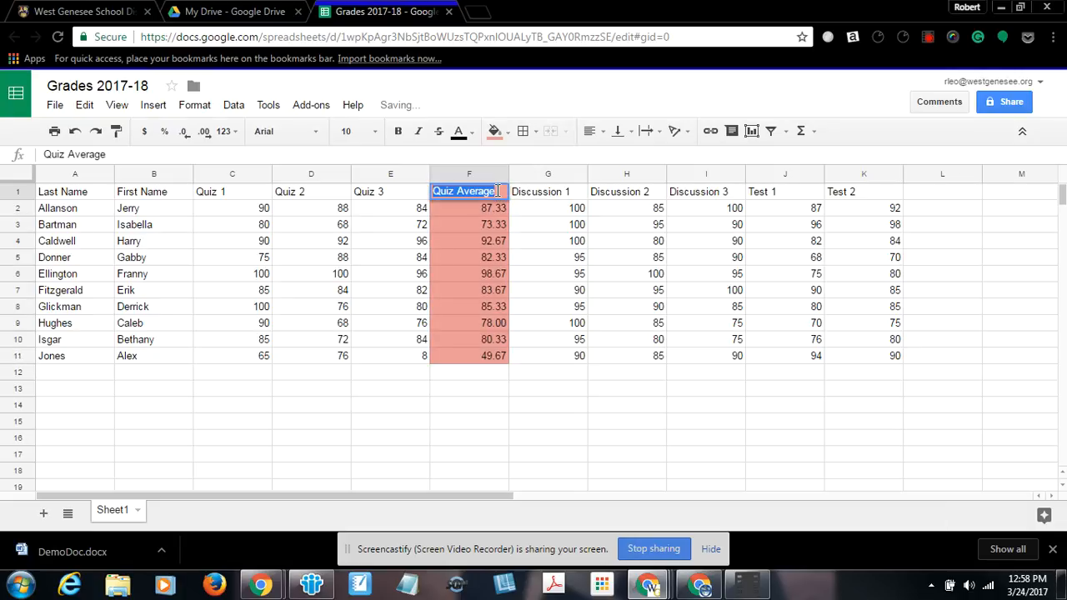
{"action": "left_click", "coordinate": [496, 191]}
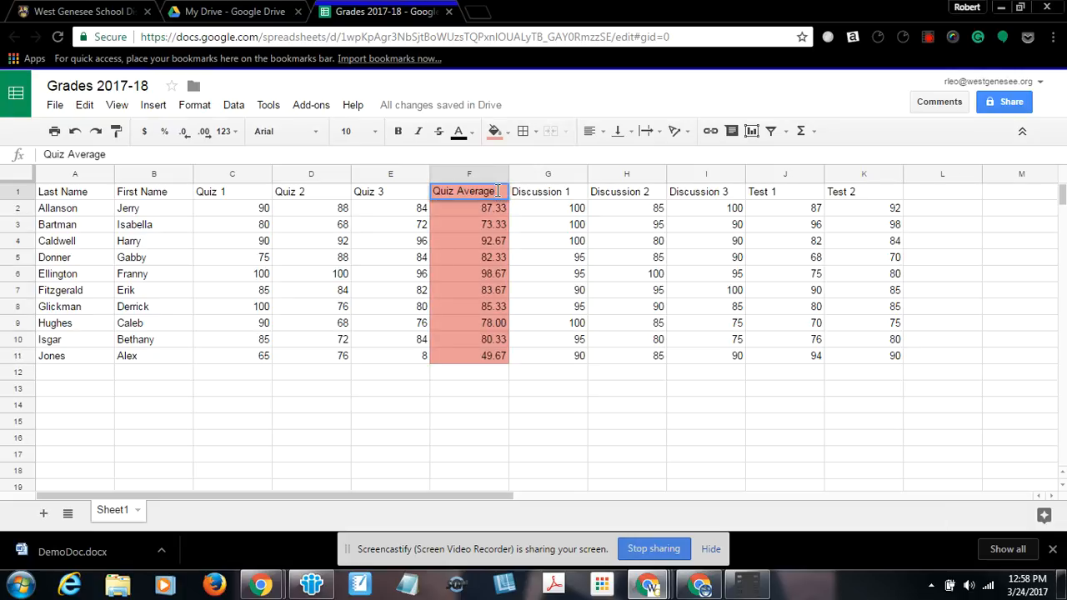
{"action": "type", "text": "30"}
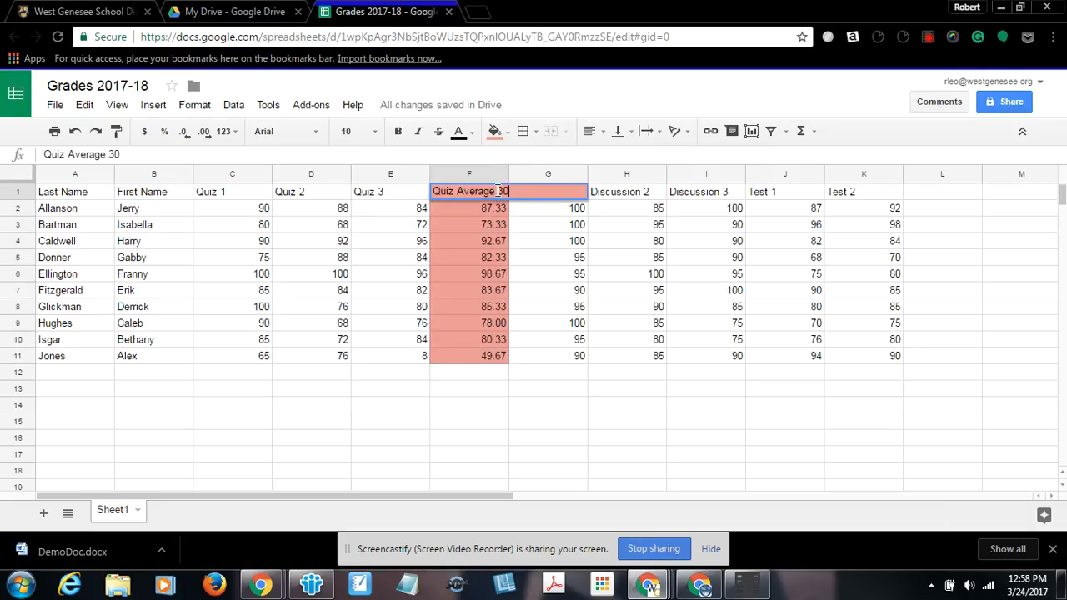
{"action": "type", "text": "%)"}
{"action": "key", "text": "Return"}
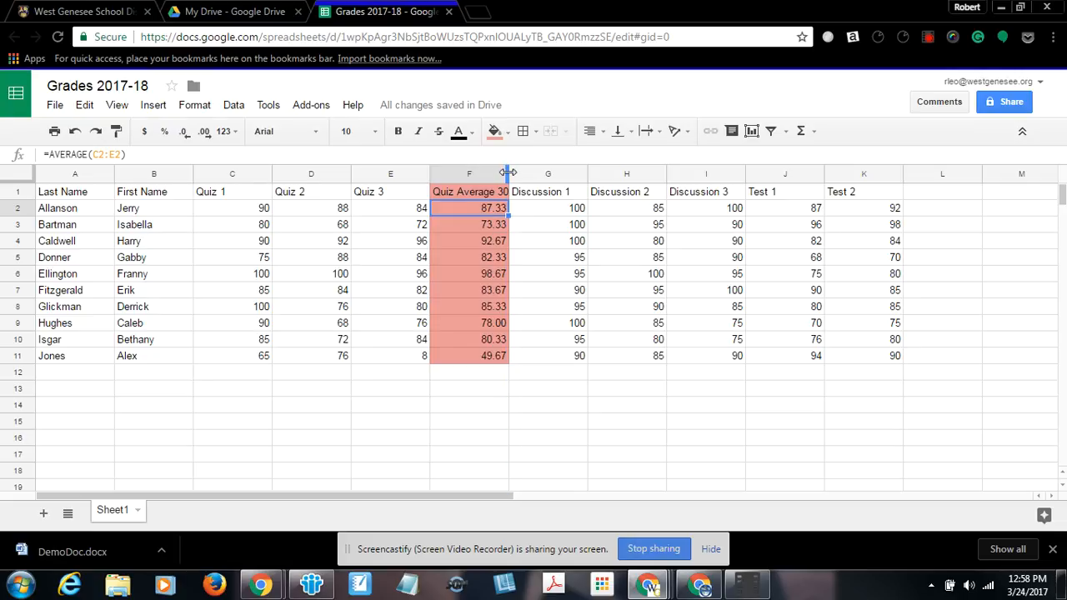
Step: Fit columns F, C, B and A to their contents and narrow the Quiz 2 column
{"action": "double_click", "coordinate": [508, 172]}
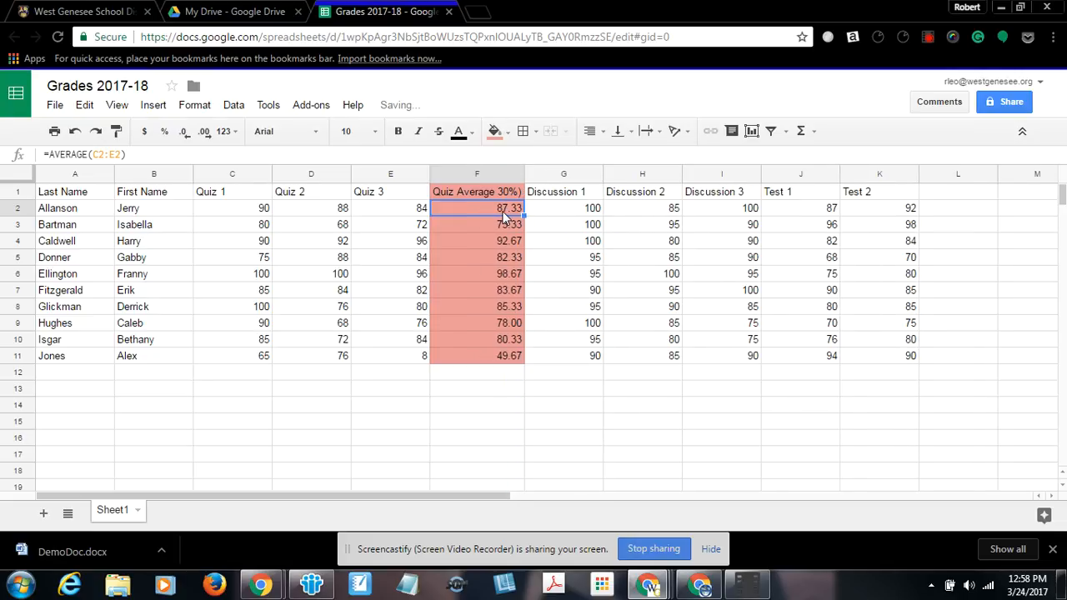
{"action": "left_click_drag", "start_coordinate": [353, 180], "coordinate": [321, 182]}
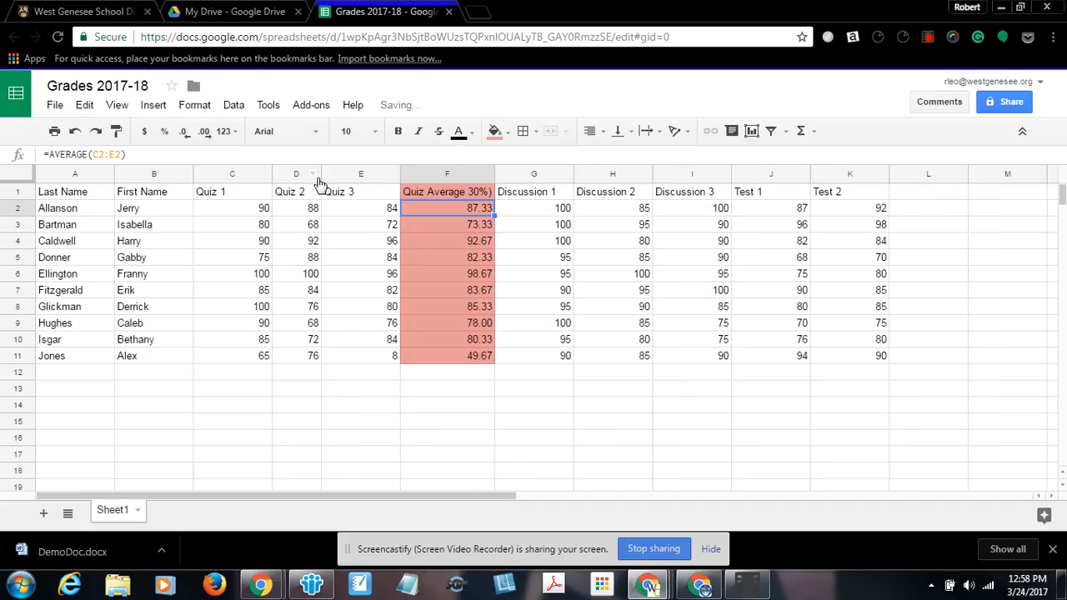
{"action": "double_click", "coordinate": [269, 174]}
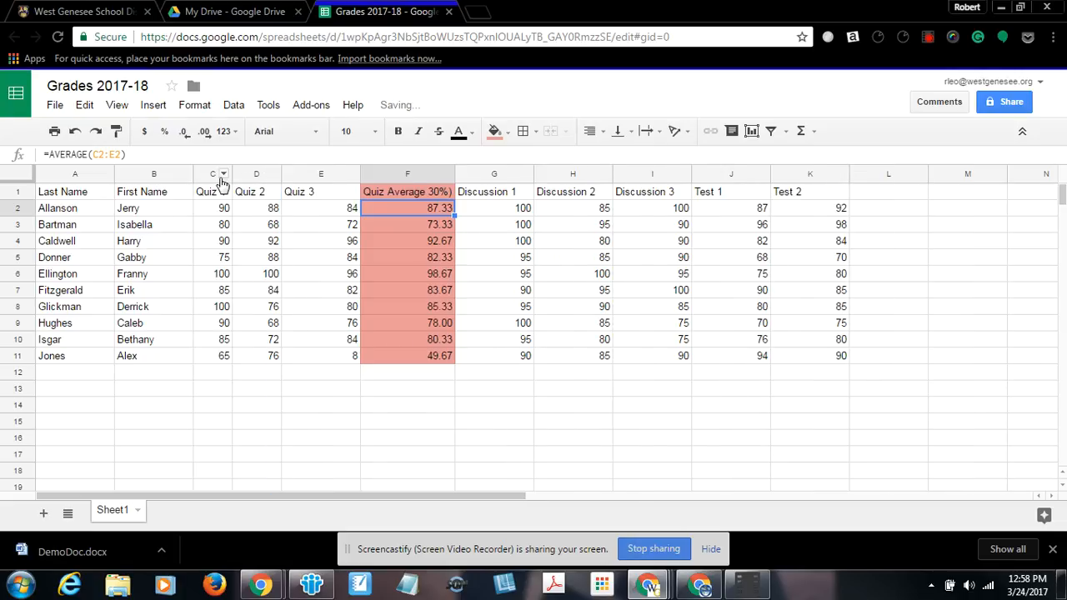
{"action": "double_click", "coordinate": [192, 174]}
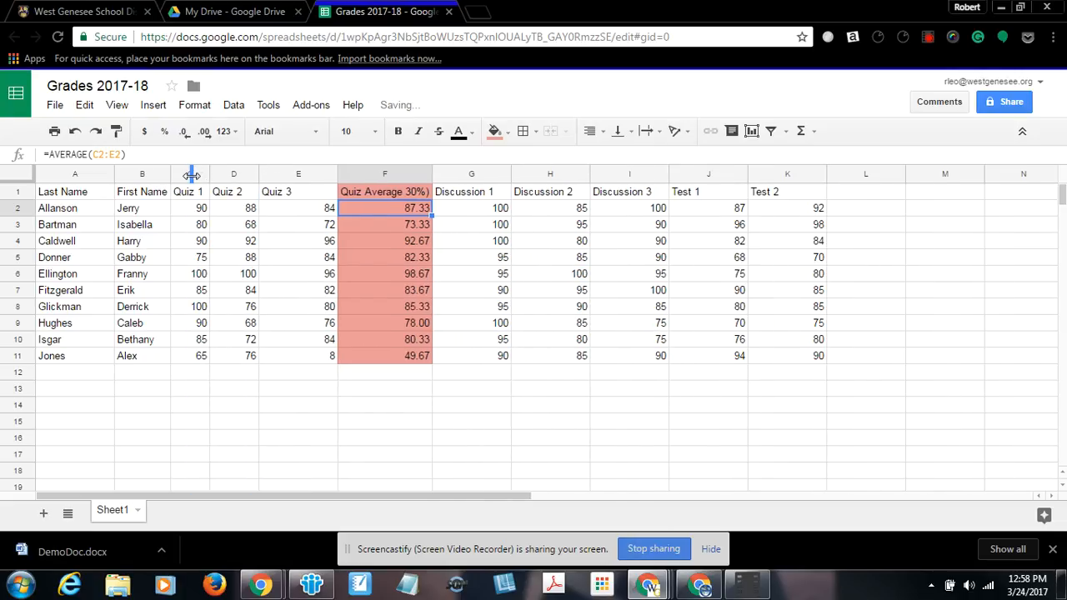
{"action": "double_click", "coordinate": [113, 174]}
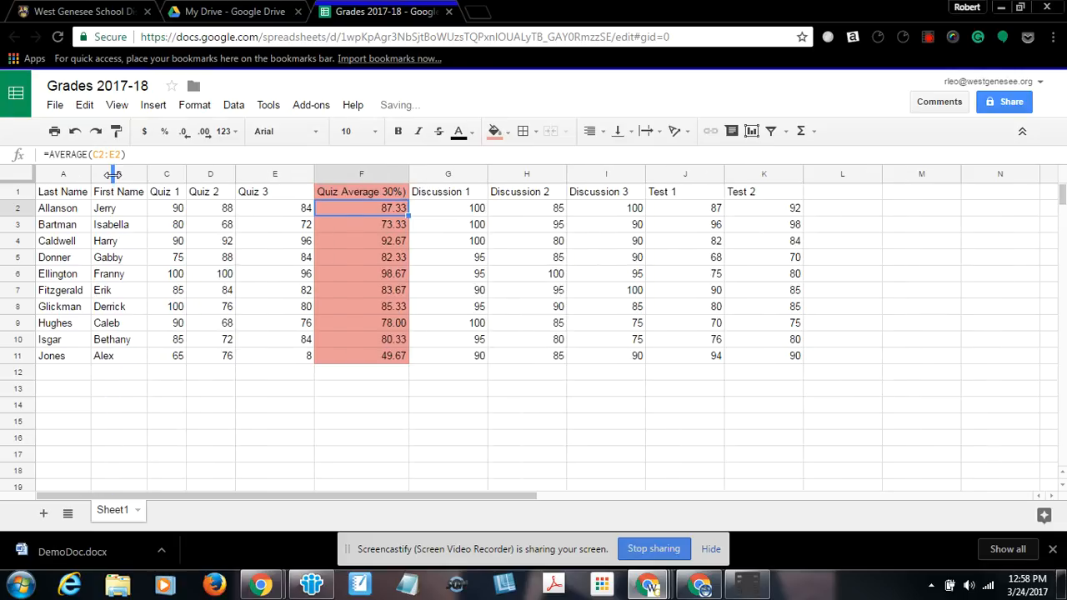
Step: Fit the Discussion 1 to 3 and Test 1 and 2 columns, G through K, to their contents
{"action": "double_click", "coordinate": [486, 176]}
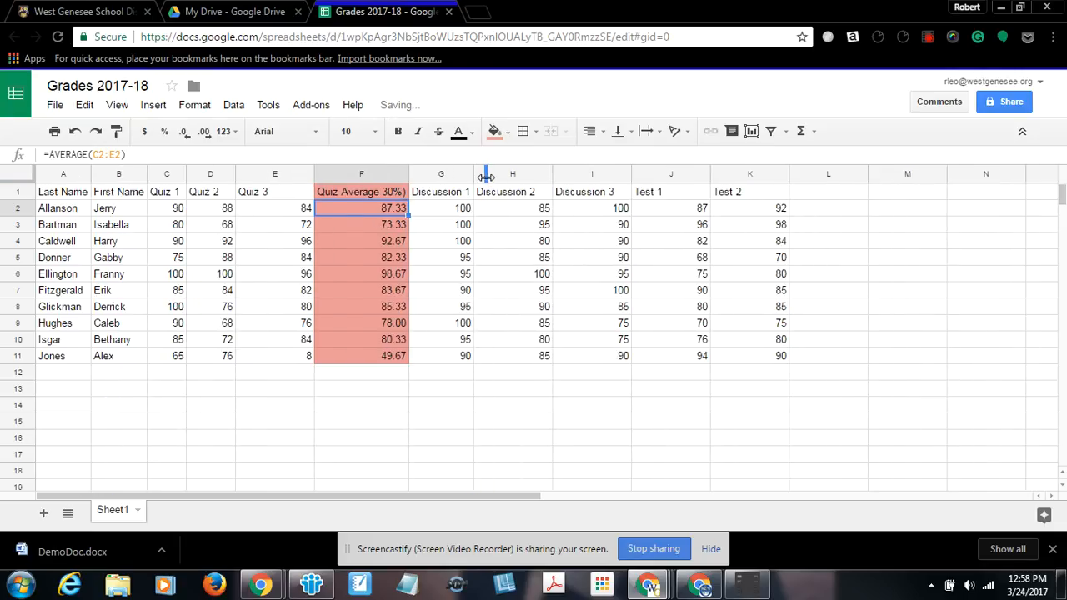
{"action": "double_click", "coordinate": [551, 175]}
{"action": "double_click", "coordinate": [616, 175]}
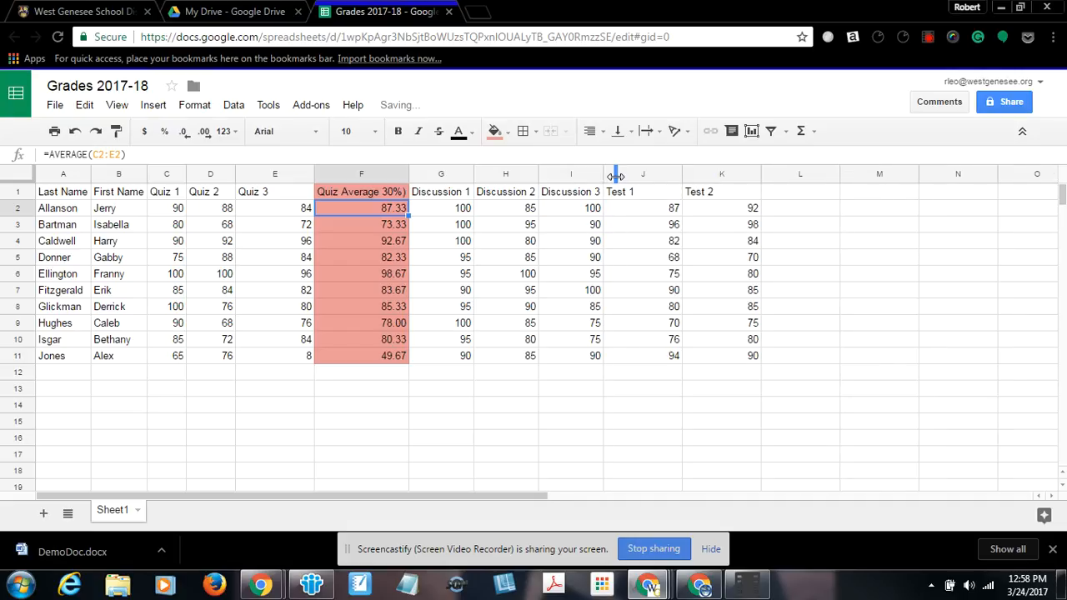
{"action": "double_click", "coordinate": [681, 175]}
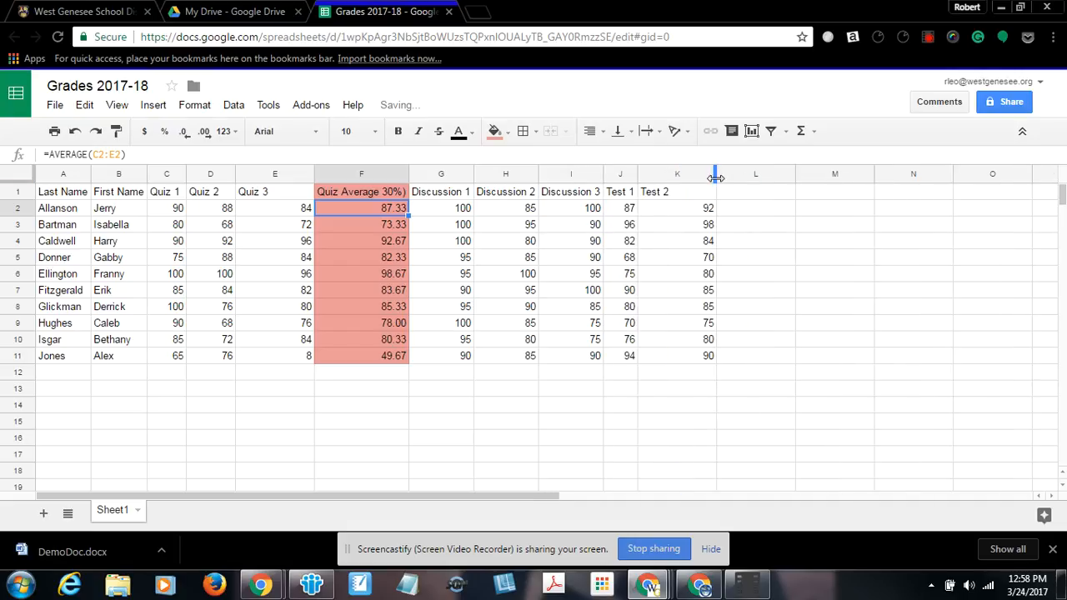
{"action": "double_click", "coordinate": [715, 178]}
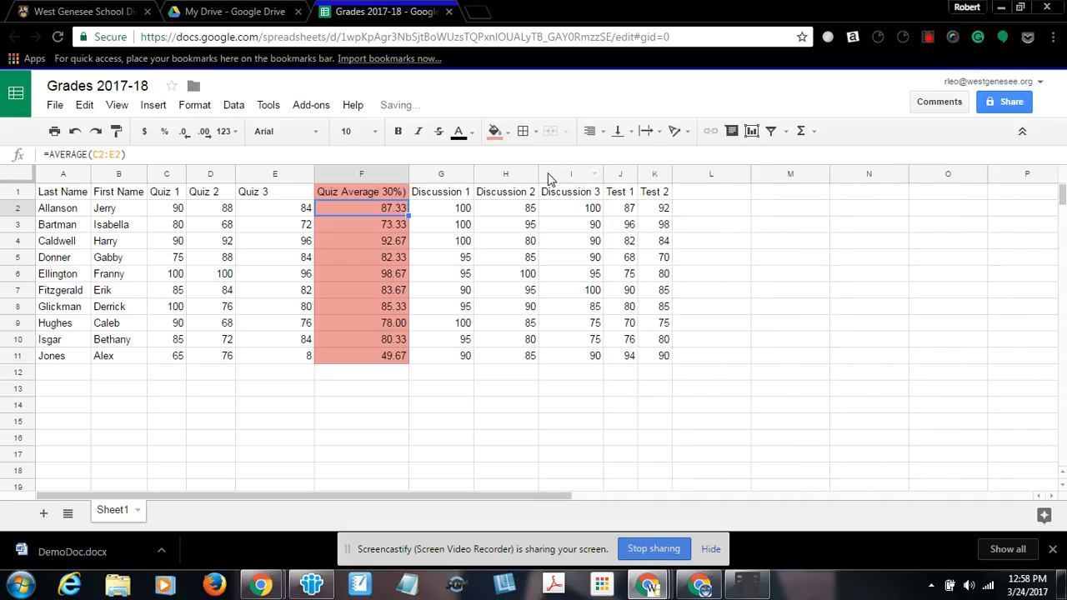
Step: Insert a column directly after Discussion 3 and give it the heading "Discussion Average (30%"
{"action": "left_click", "coordinate": [547, 172]}
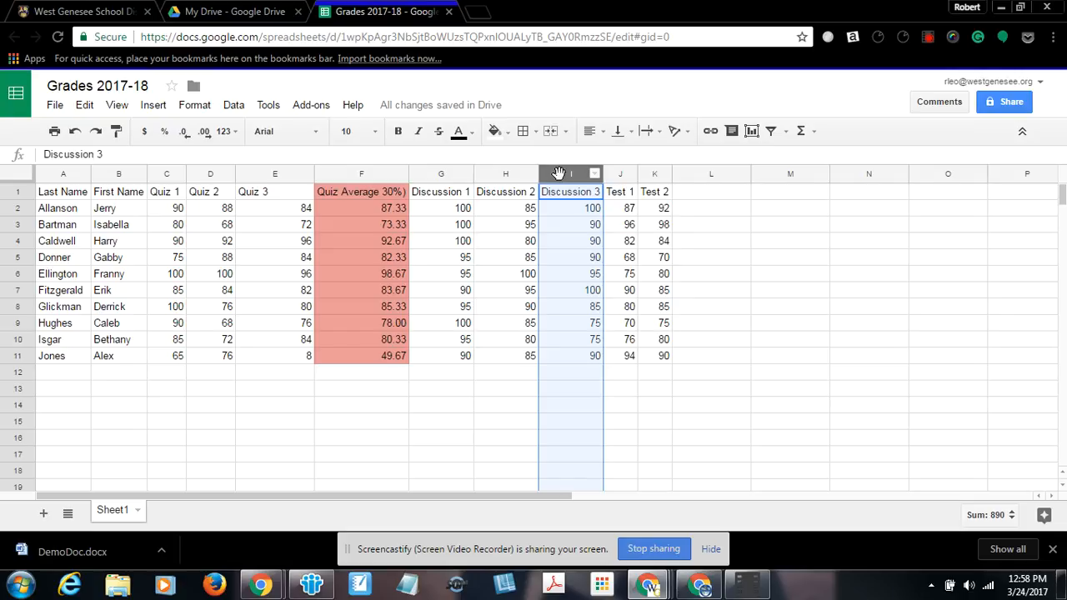
{"action": "left_click", "coordinate": [151, 106]}
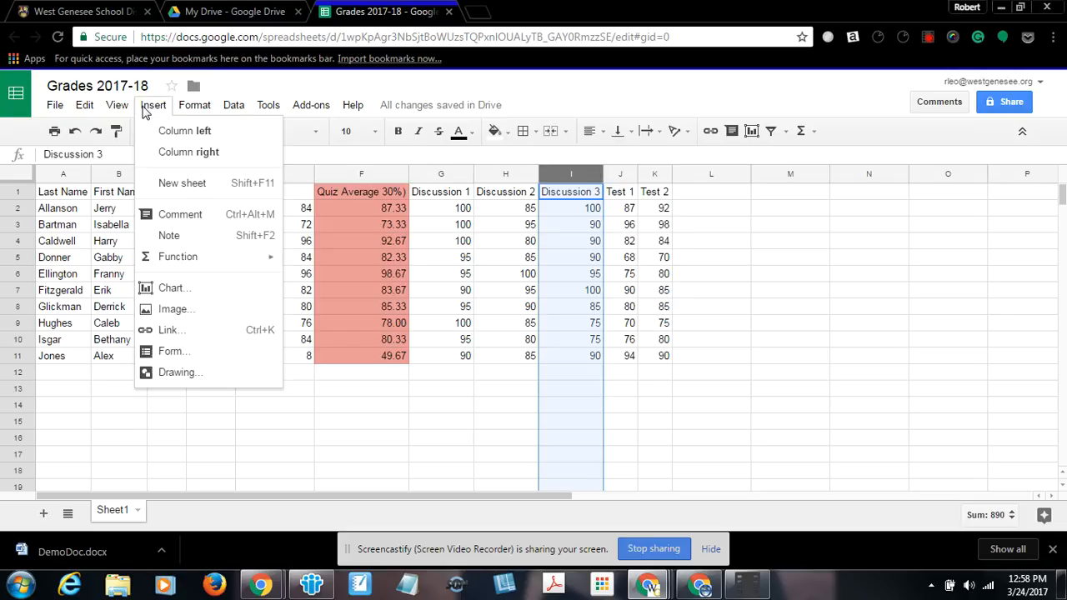
{"action": "left_click", "coordinate": [175, 153]}
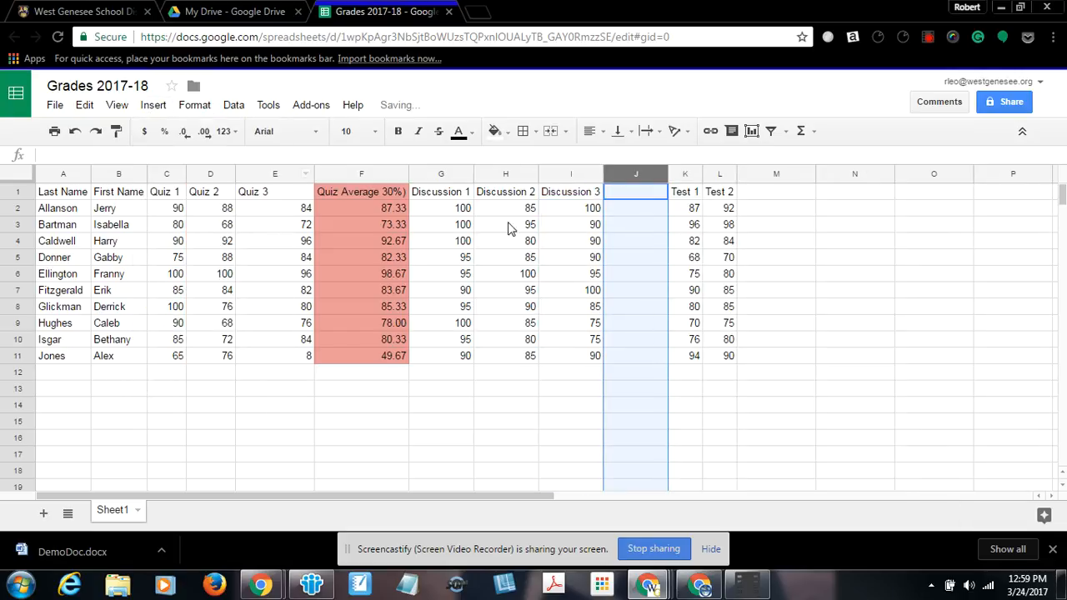
{"action": "left_click", "coordinate": [627, 195]}
{"action": "type", "text": "Discussion "}
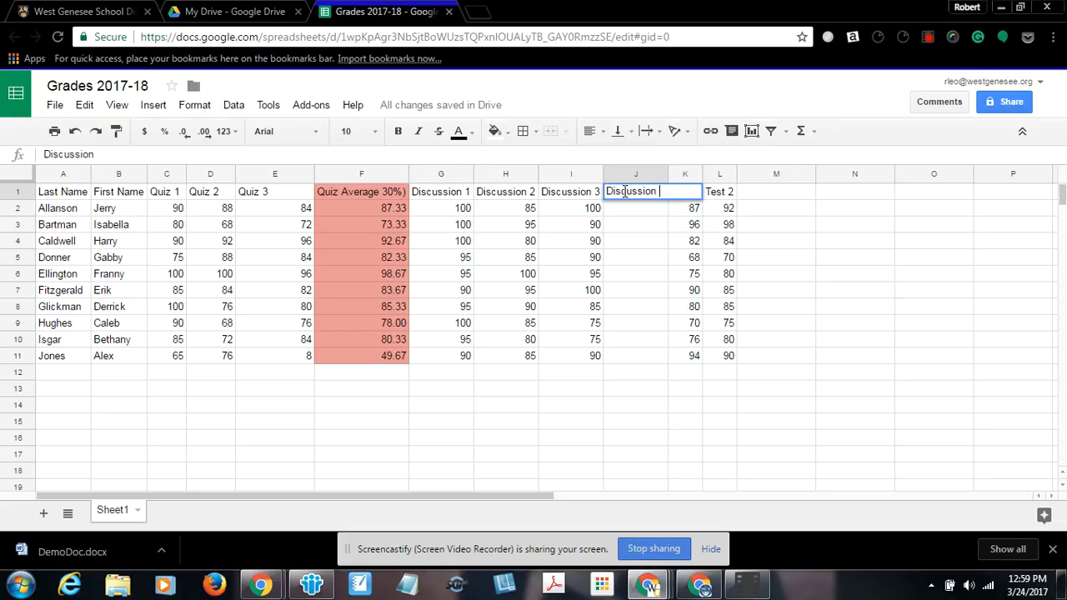
{"action": "type", "text": "veerage (30%"}
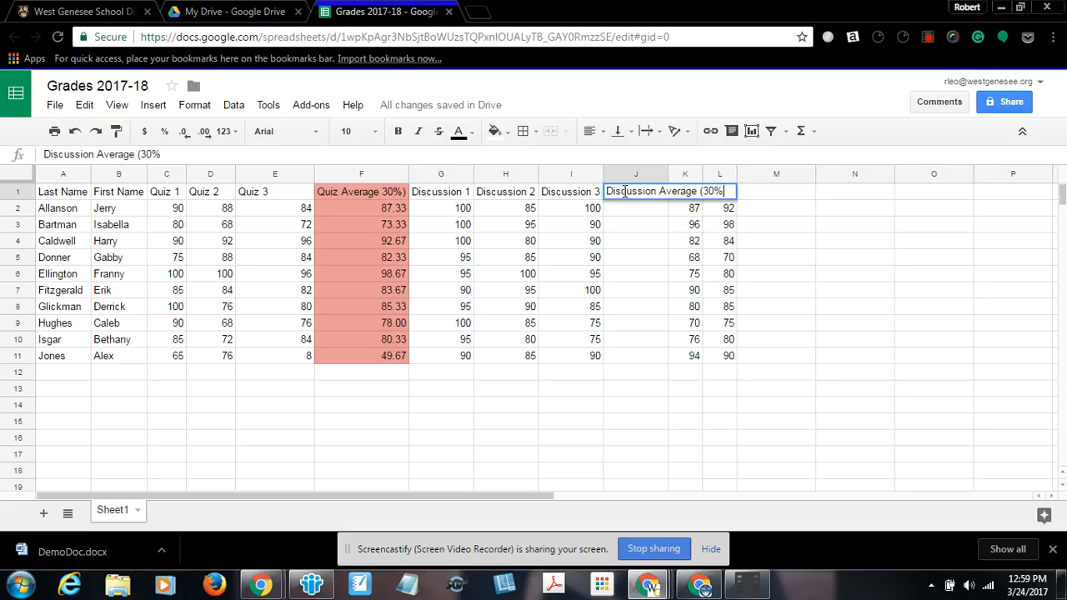
{"action": "left_click", "coordinate": [760, 291]}
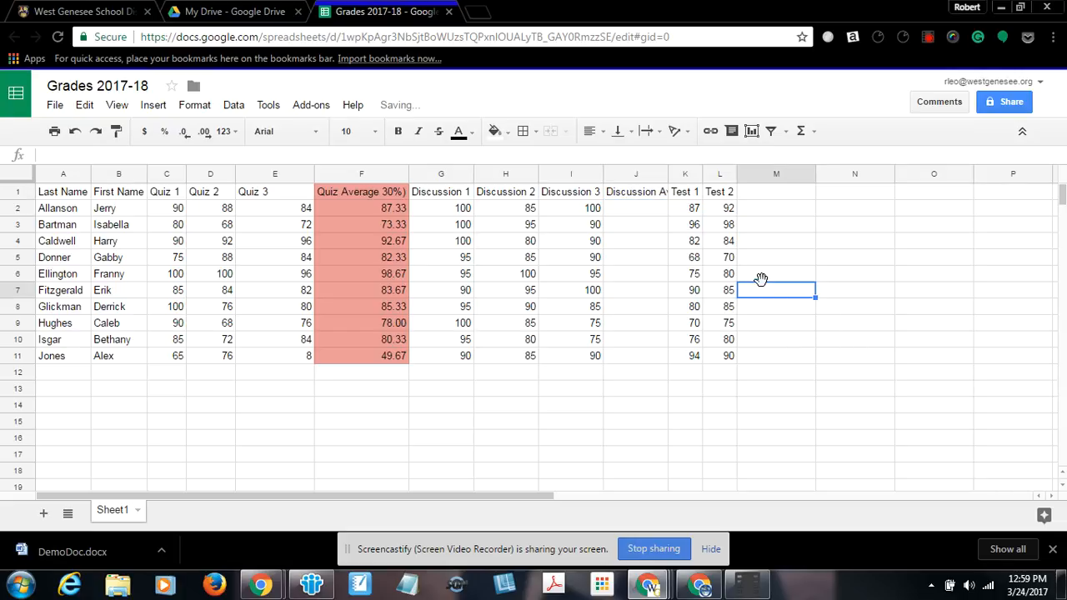
Step: Calculate the first student's discussion average in J2 with AVERAGE over G2:I2 and fill the formula down through J11
{"action": "left_click", "coordinate": [643, 210]}
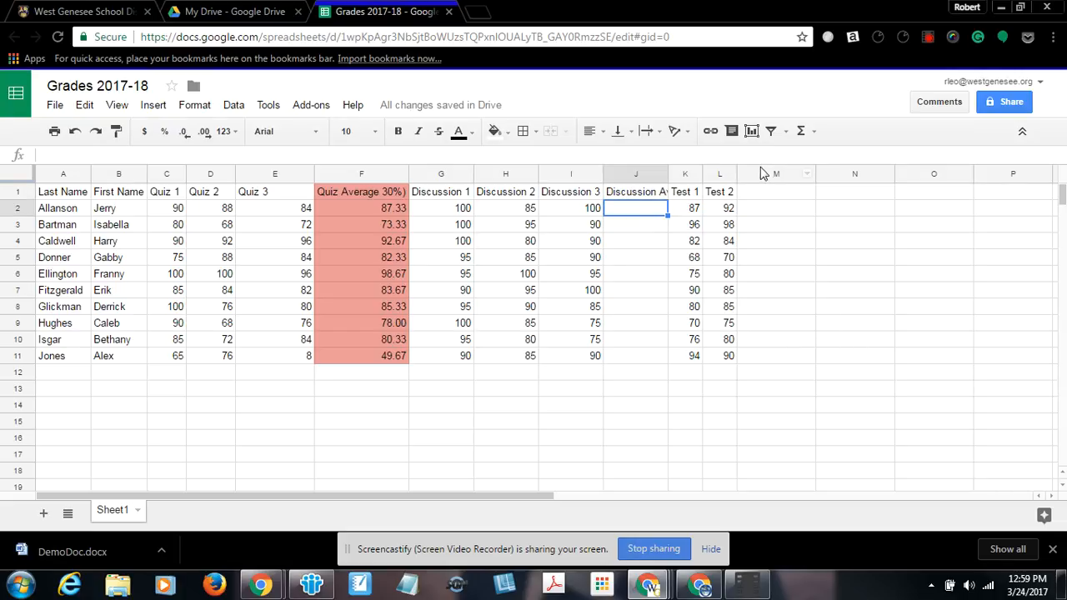
{"action": "left_click", "coordinate": [804, 137]}
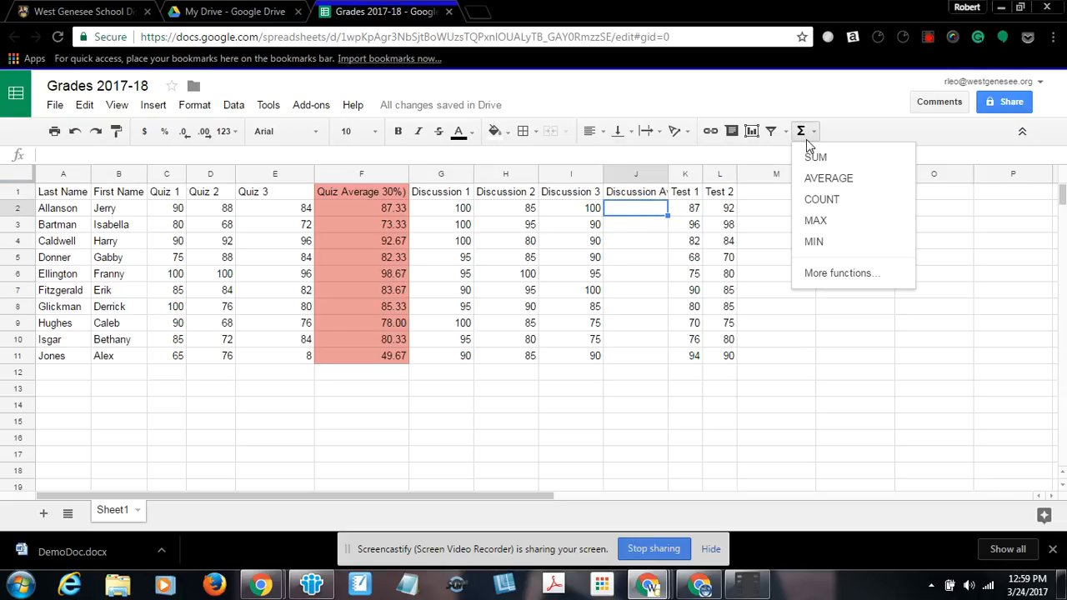
{"action": "left_click", "coordinate": [828, 178]}
{"action": "left_click", "coordinate": [458, 210]}
{"action": "left_click_drag", "start_coordinate": [458, 210], "coordinate": [581, 213]}
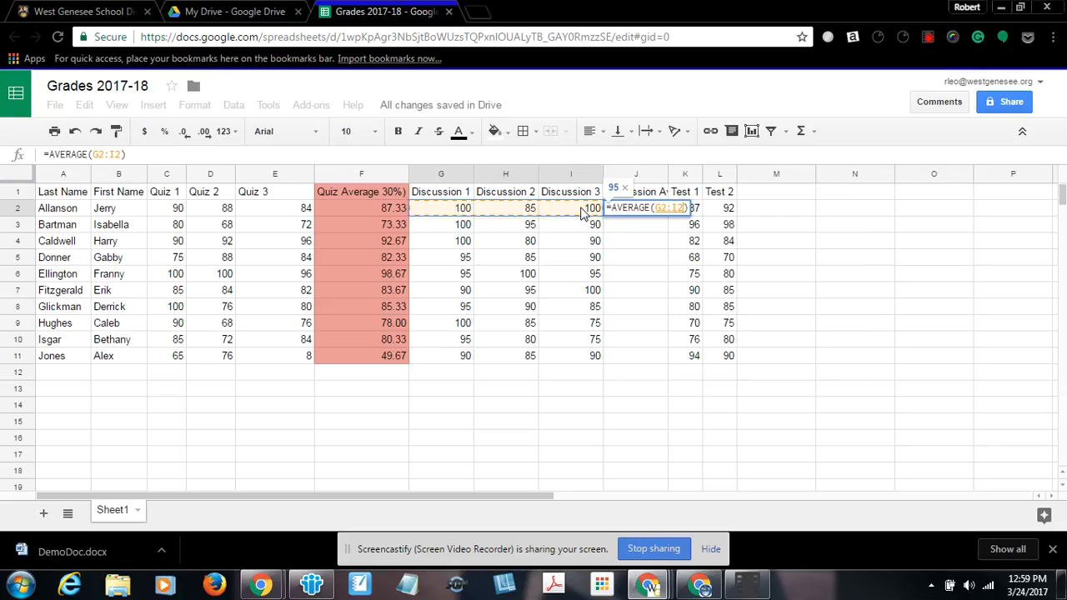
{"action": "key", "text": "Return"}
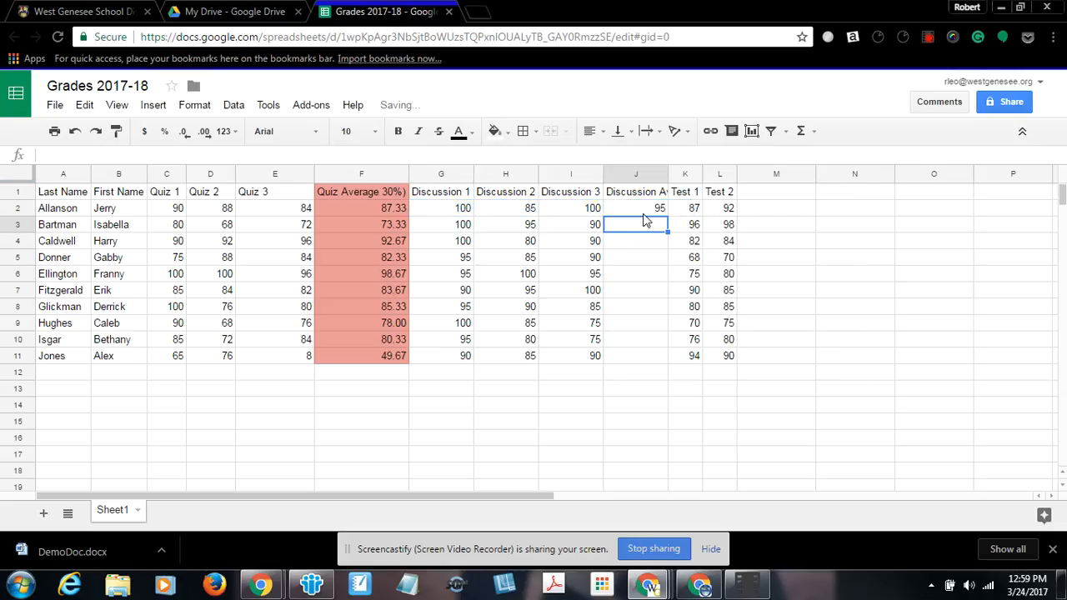
{"action": "left_click", "coordinate": [654, 210]}
{"action": "left_click_drag", "start_coordinate": [667, 216], "coordinate": [670, 366]}
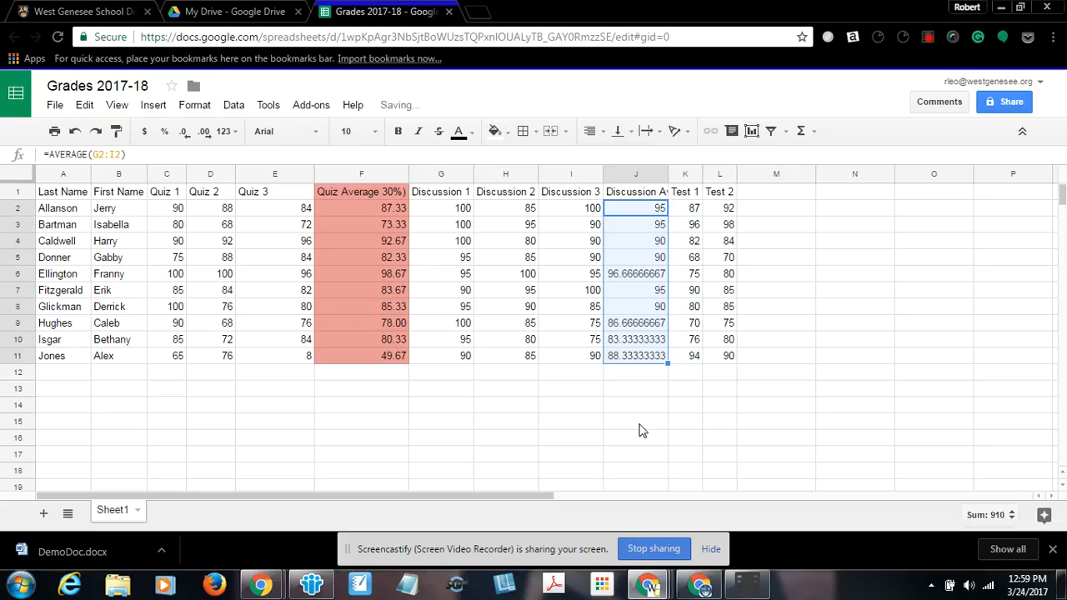
Step: Try reducing the decimal places of the discussion averages in J2:J11, and undo the change
{"action": "left_click", "coordinate": [186, 132]}
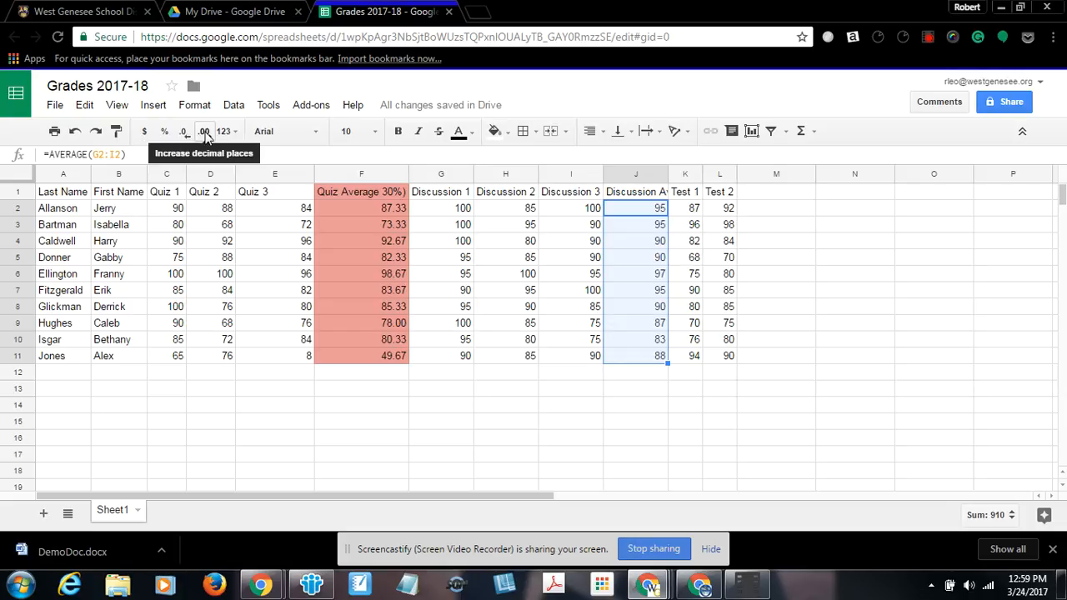
{"action": "left_click", "coordinate": [74, 131]}
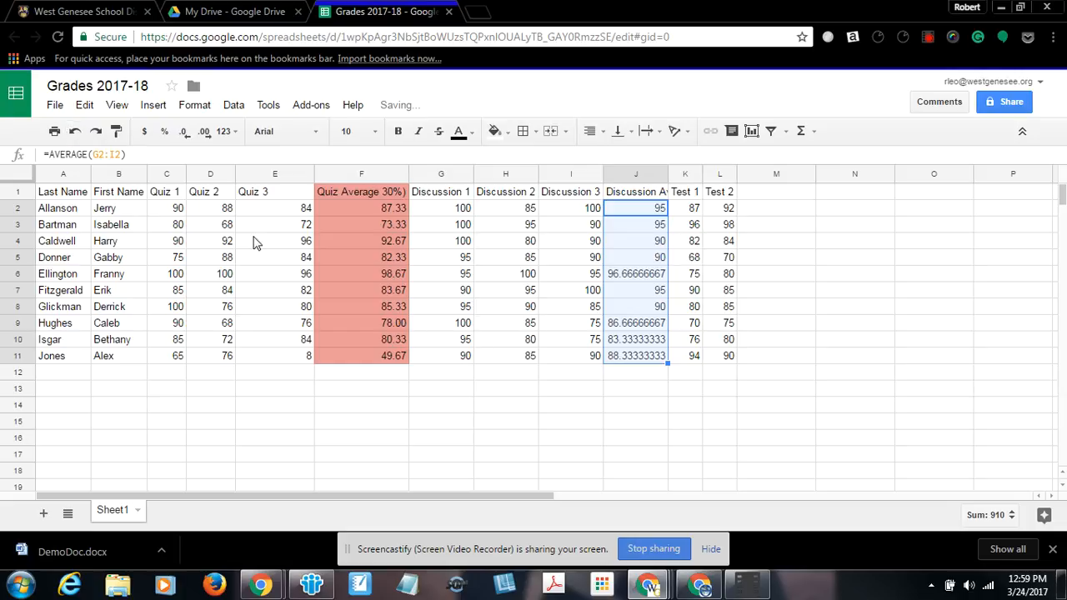
Step: Show the discussion average in J6 with two decimal places, filled down through J11, and fit column J to its contents
{"action": "left_click", "coordinate": [624, 279]}
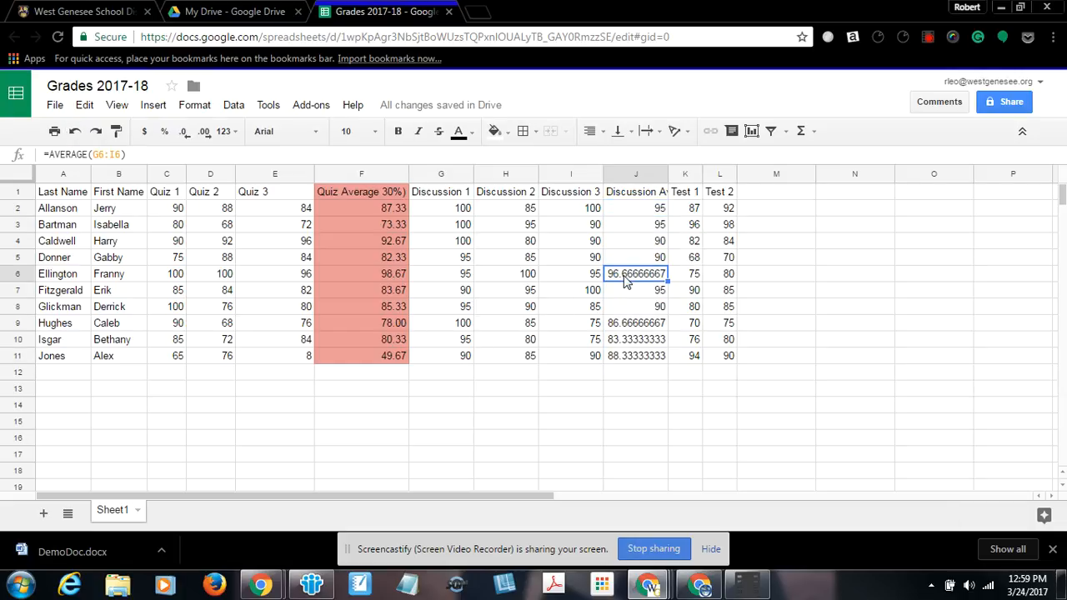
{"action": "left_click", "coordinate": [184, 132]}
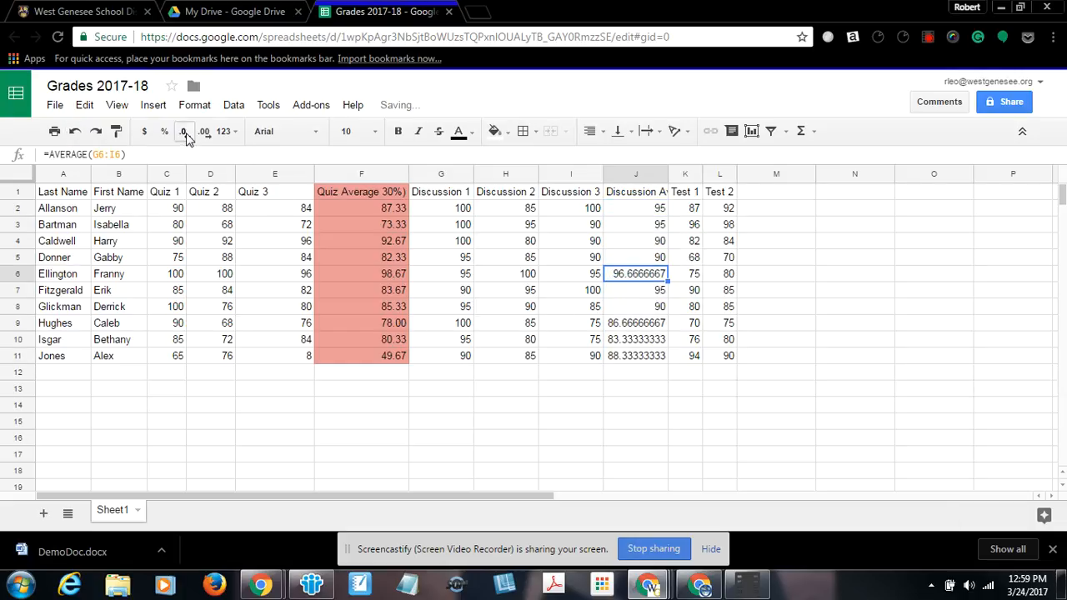
{"action": "double_click", "coordinate": [184, 132]}
{"action": "left_click_drag", "start_coordinate": [666, 283], "coordinate": [667, 357]}
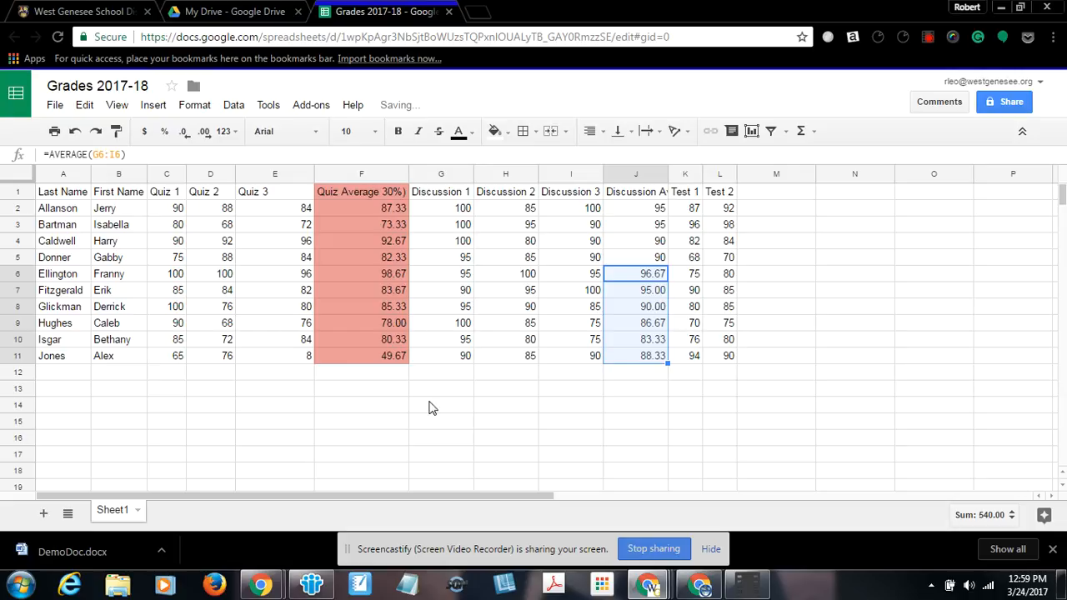
{"action": "double_click", "coordinate": [667, 174]}
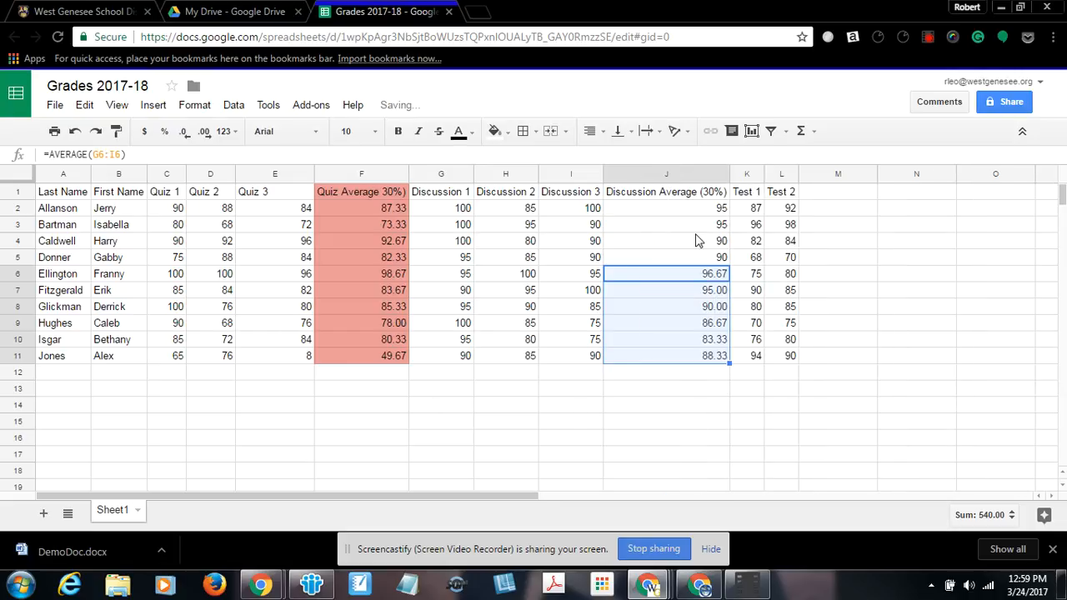
Step: Add the heading "Test Average (40%)" in M1 and widen column M to fit it
{"action": "left_click", "coordinate": [823, 196]}
{"action": "type", "text": "Te"}
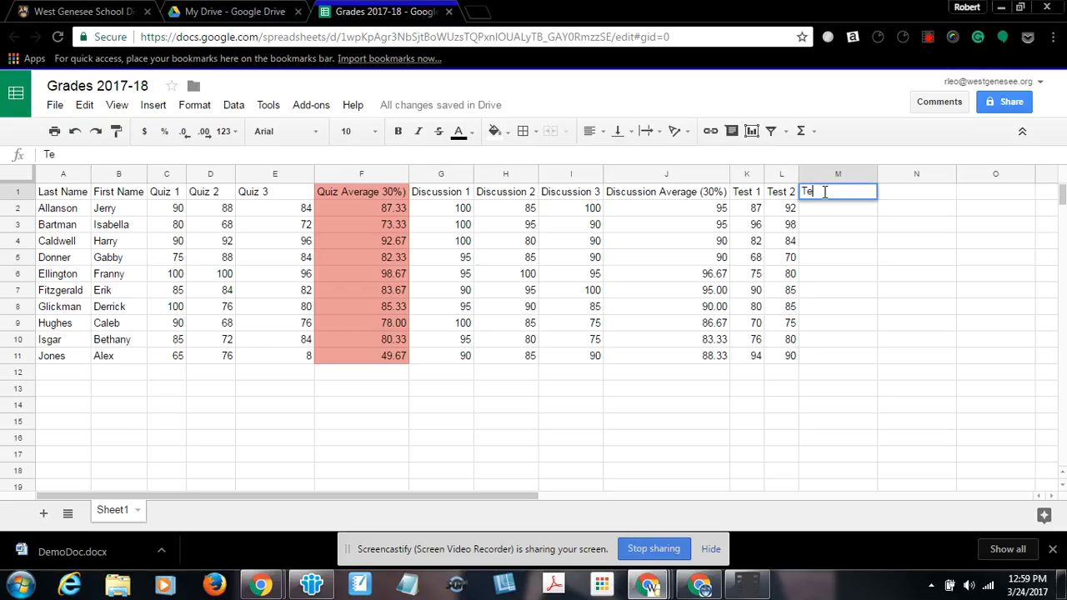
{"action": "type", "text": "st Average (40"}
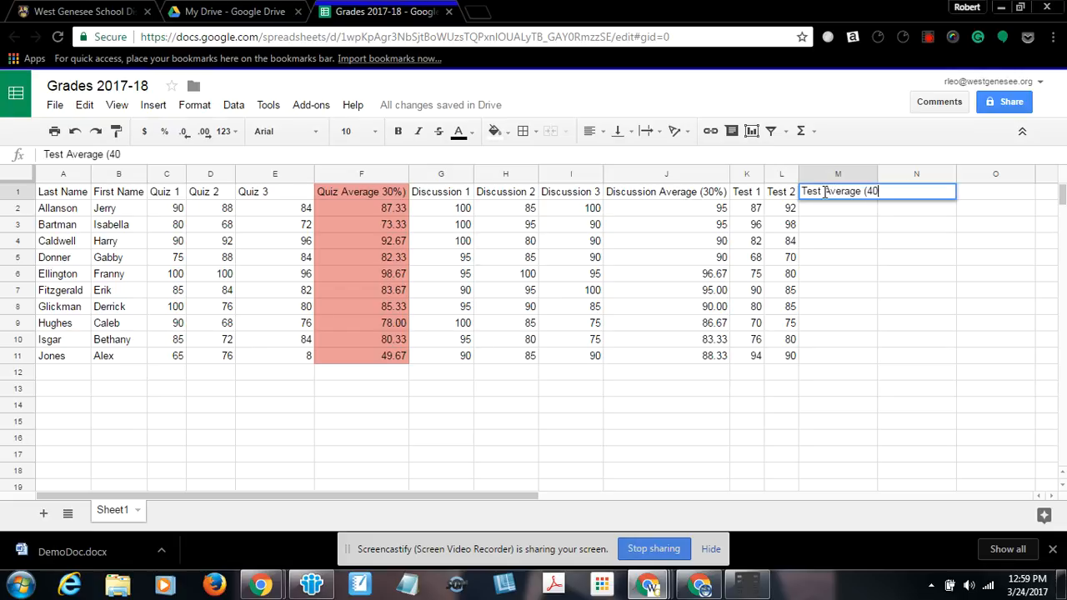
{"action": "type", "text": "%"}
{"action": "left_click", "coordinate": [827, 258]}
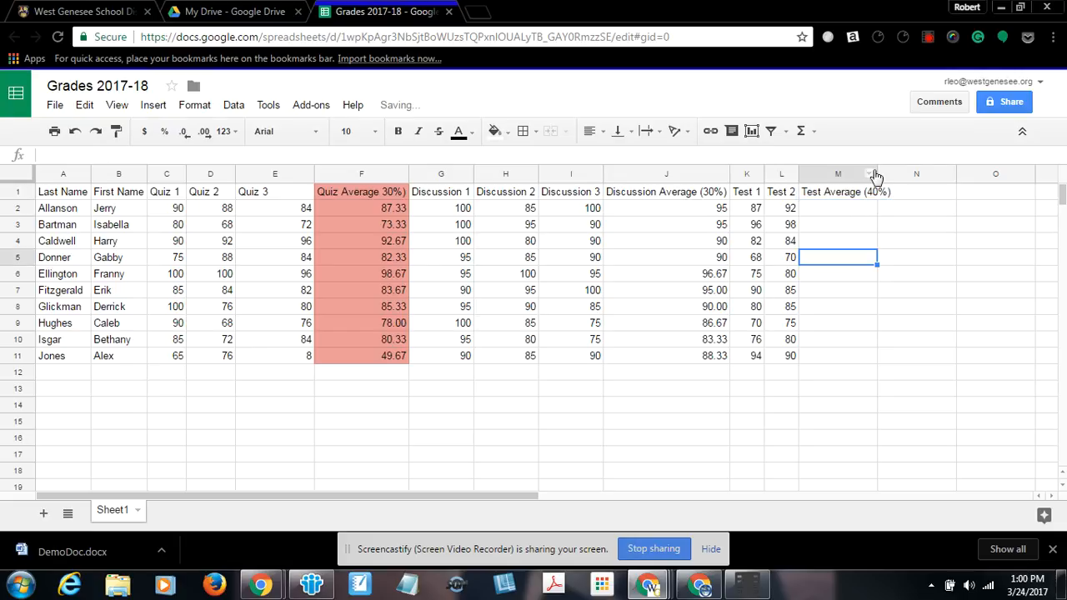
{"action": "left_click_drag", "start_coordinate": [877, 174], "coordinate": [893, 173]}
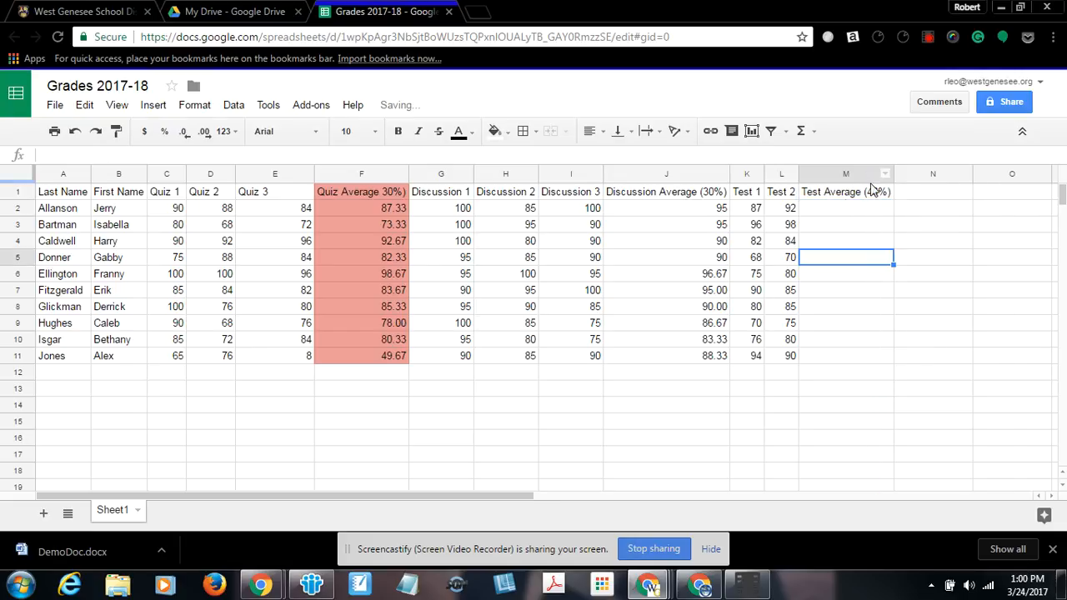
Step: Calculate the first student's test average in M2 with AVERAGE over K2:L2 and fill the formula down through M11
{"action": "left_click", "coordinate": [836, 209]}
{"action": "left_click", "coordinate": [801, 134]}
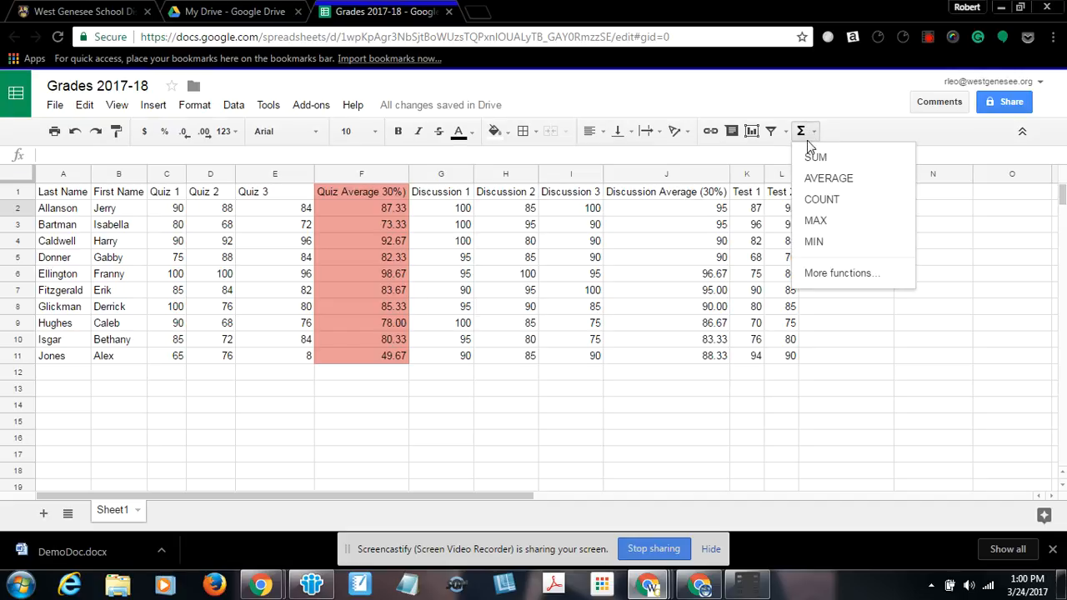
{"action": "left_click", "coordinate": [816, 178]}
{"action": "left_click_drag", "start_coordinate": [755, 208], "coordinate": [798, 210]}
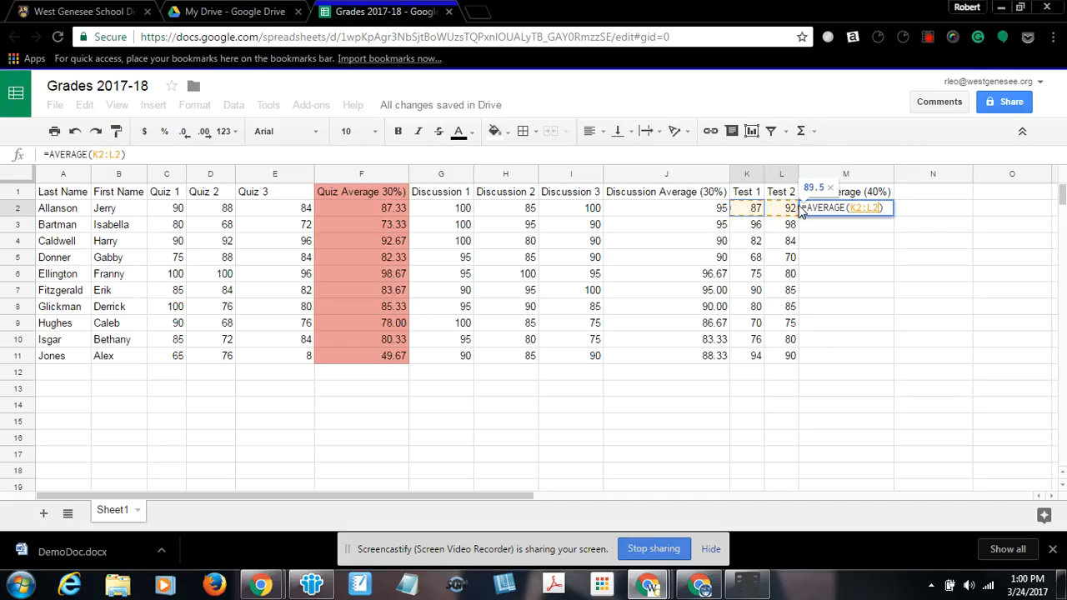
{"action": "key", "text": "Return"}
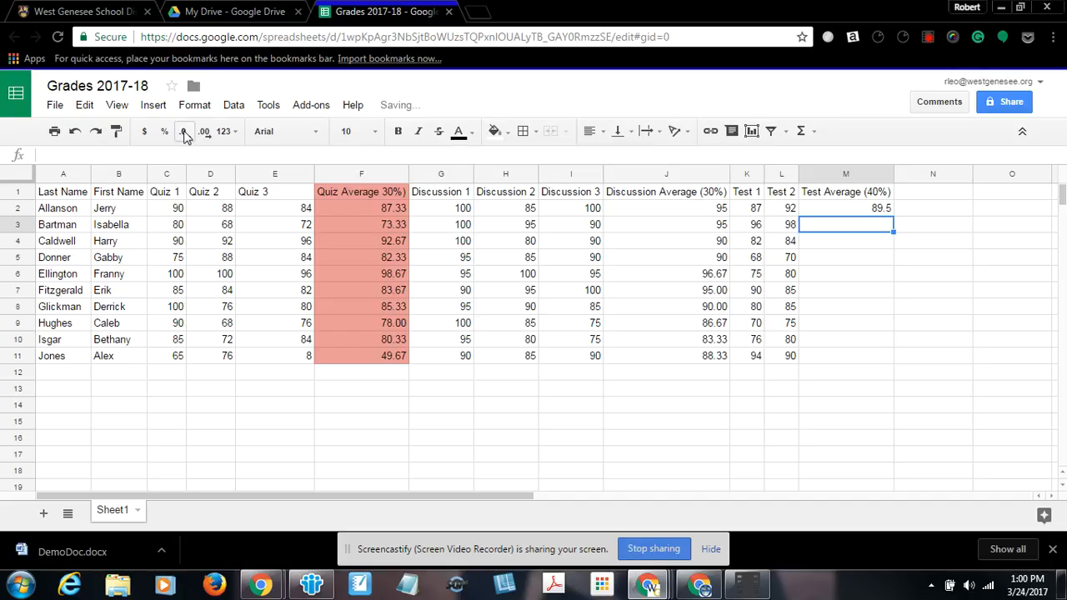
{"action": "left_click", "coordinate": [881, 209]}
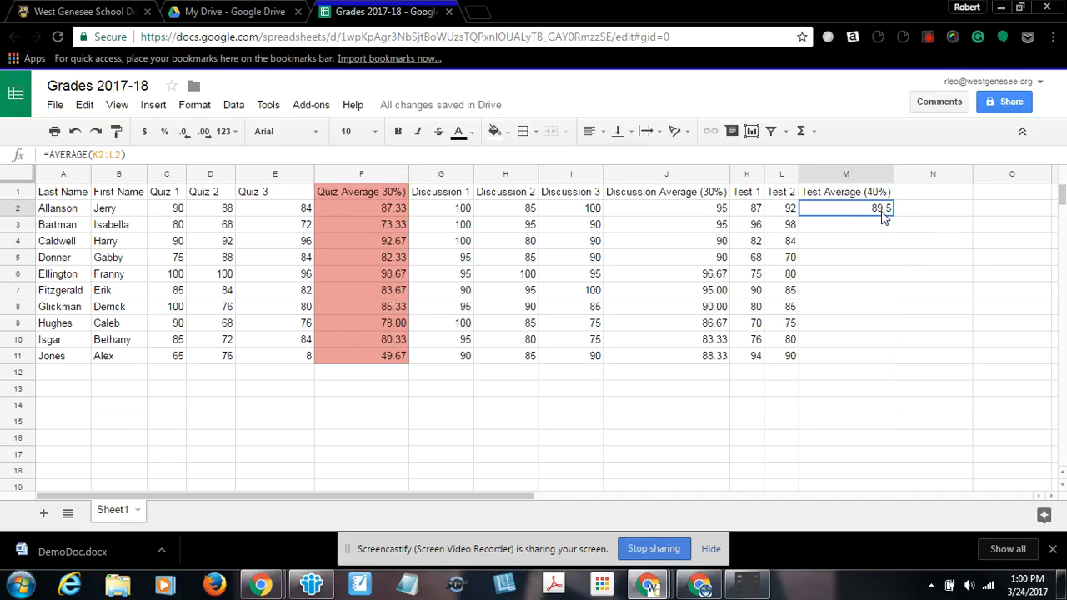
{"action": "left_click_drag", "start_coordinate": [895, 228], "coordinate": [890, 360]}
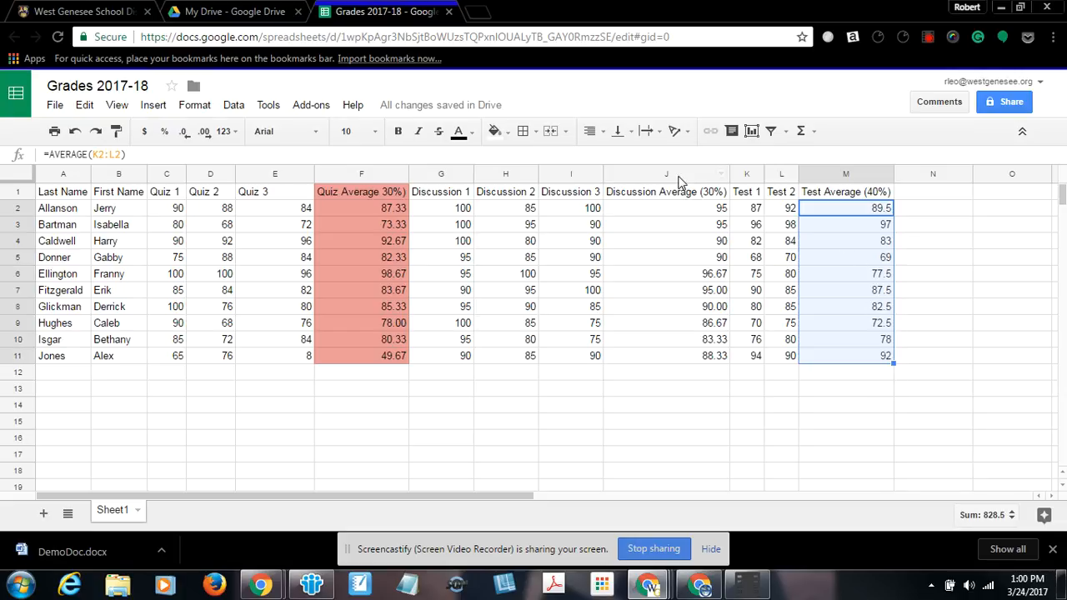
Step: Shade the Discussion Average column, J1:J11, with a light yellow fill
{"action": "left_click_drag", "start_coordinate": [679, 193], "coordinate": [683, 358]}
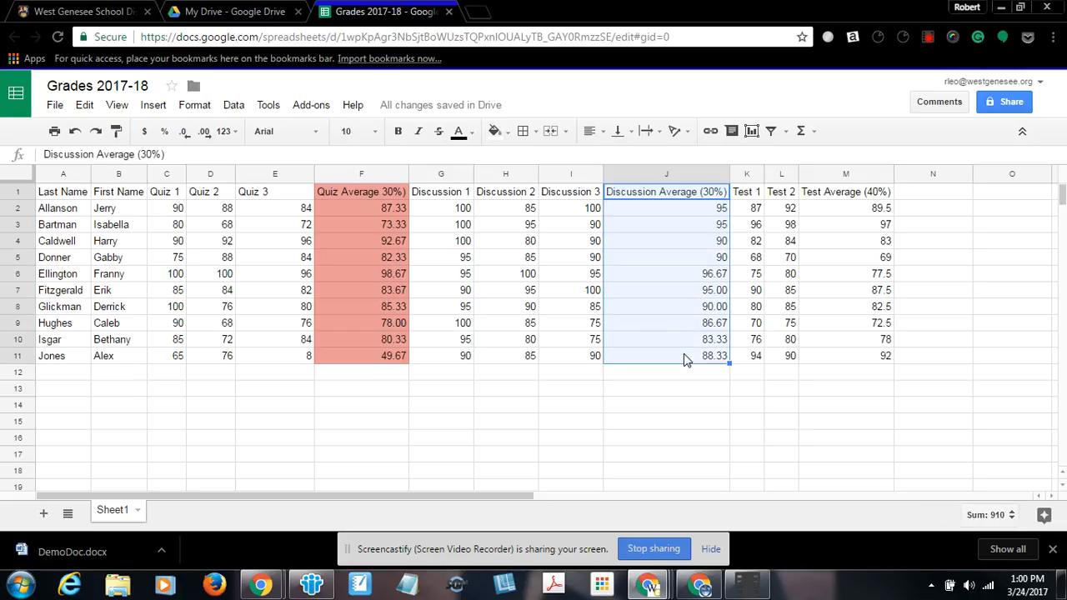
{"action": "left_click", "coordinate": [506, 133]}
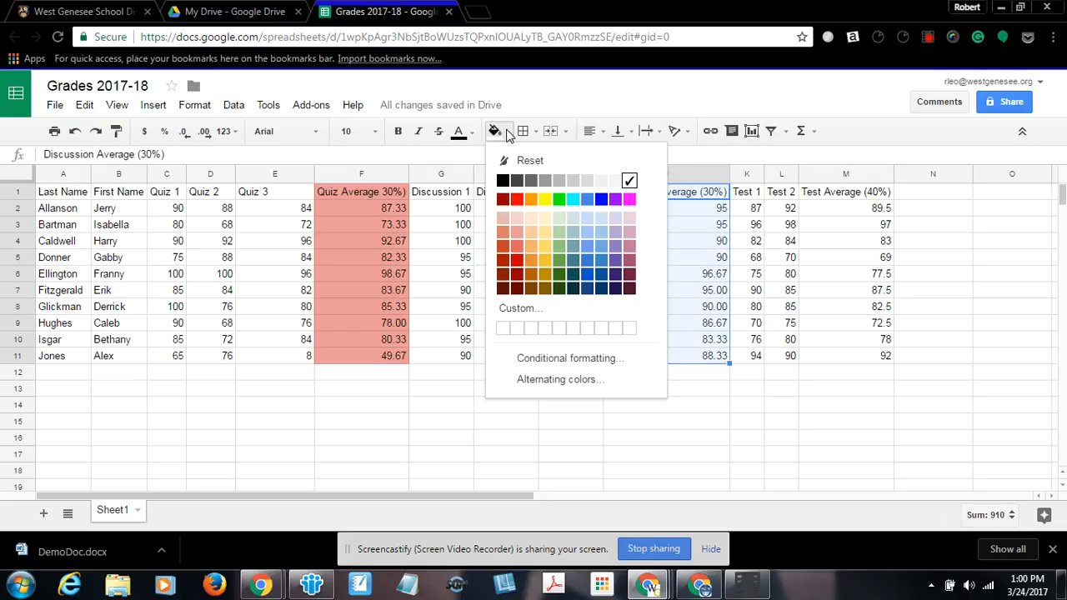
{"action": "left_click", "coordinate": [545, 234]}
{"action": "left_click", "coordinate": [813, 390]}
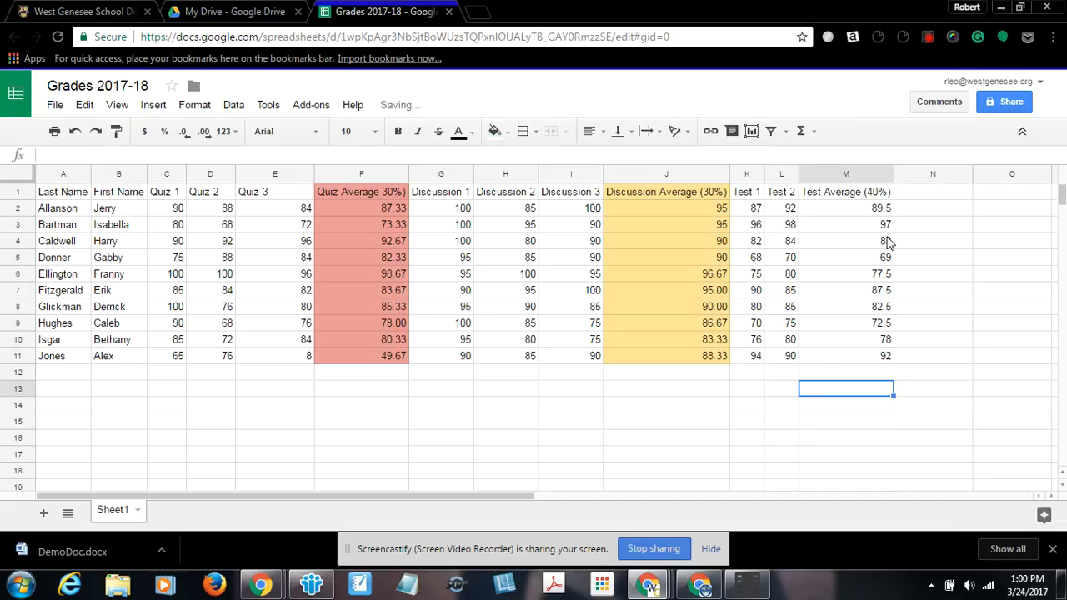
Step: Shade the Test Average column, M1:M11, with a light green fill
{"action": "left_click", "coordinate": [859, 194]}
{"action": "left_click_drag", "start_coordinate": [858, 193], "coordinate": [864, 353]}
{"action": "left_click", "coordinate": [495, 130]}
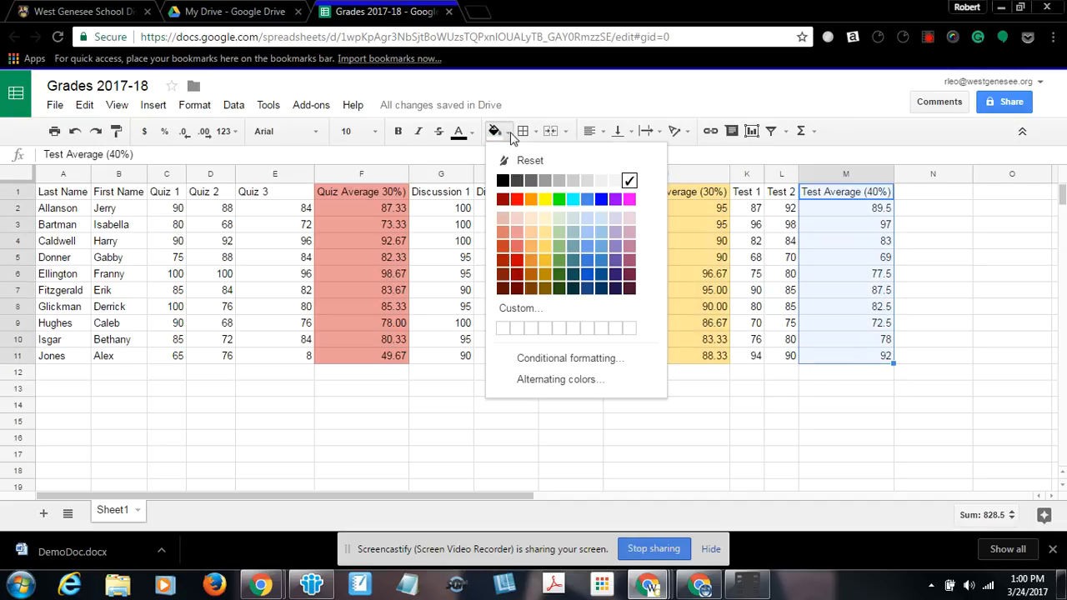
{"action": "left_click", "coordinate": [560, 239]}
{"action": "left_click", "coordinate": [638, 400]}
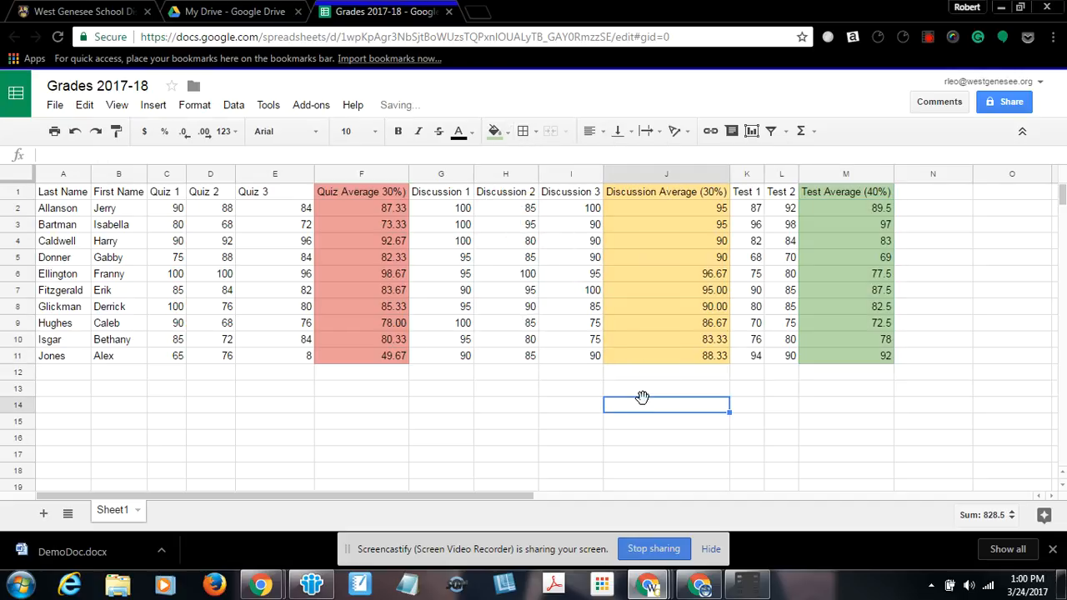
{"action": "left_click", "coordinate": [865, 440]}
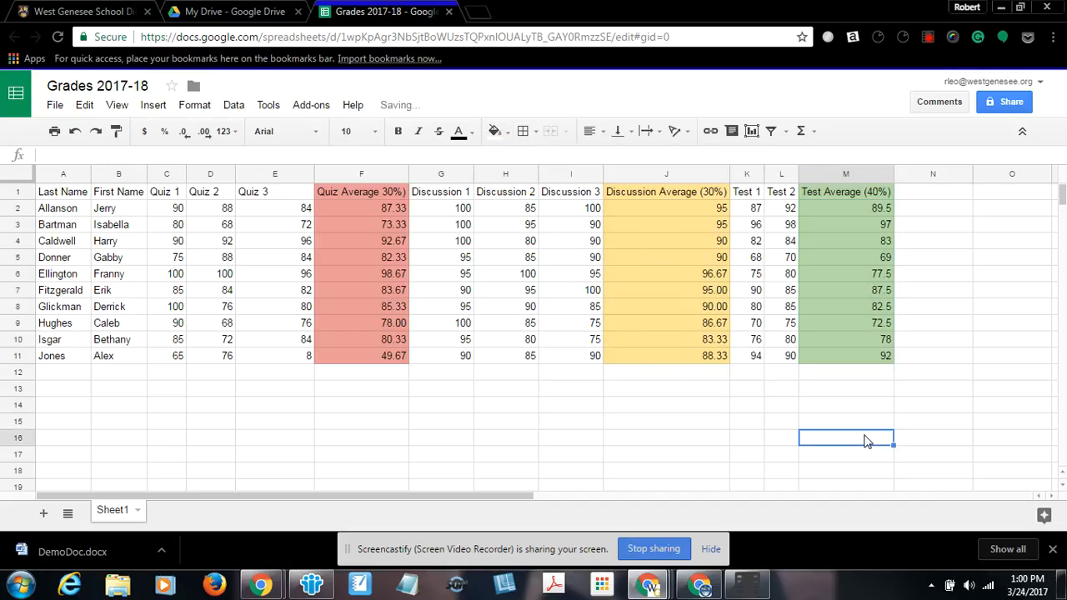
Step: Change the text color of the first student's Discussion 1 score in G2 to red
{"action": "left_click", "coordinate": [465, 209]}
{"action": "double_click", "coordinate": [465, 209]}
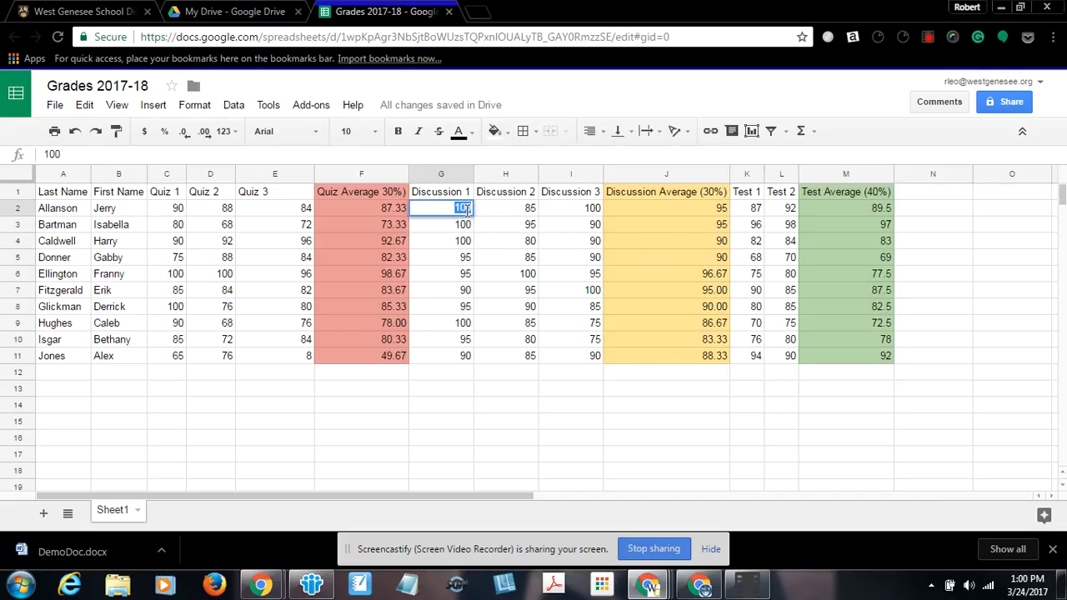
{"action": "left_click", "coordinate": [472, 134]}
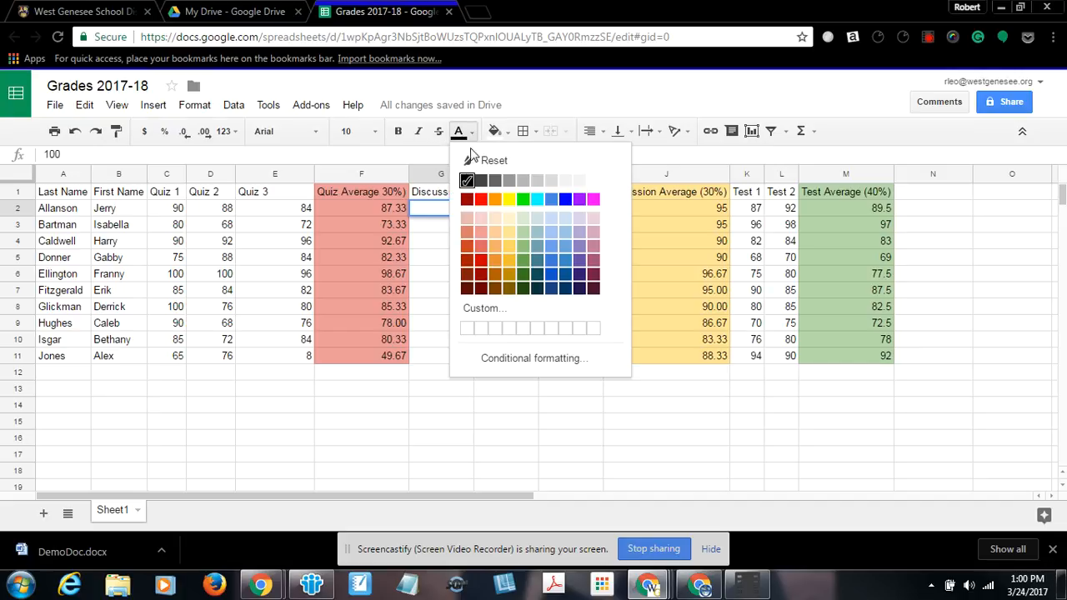
{"action": "left_click", "coordinate": [476, 199]}
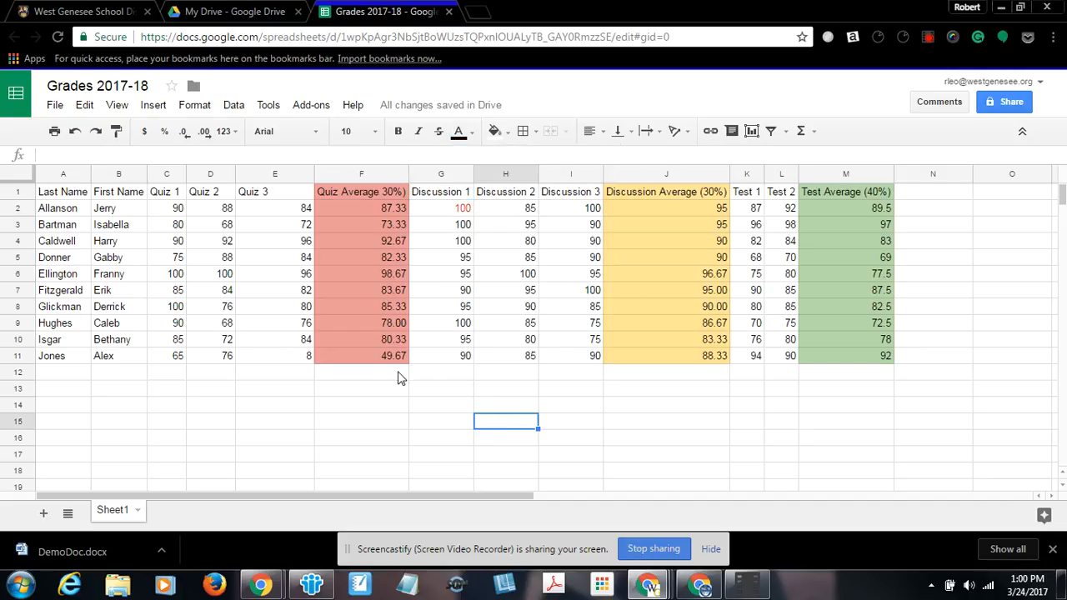
Step: Correct the last student's Quiz 3 score in E11 to 80
{"action": "left_click", "coordinate": [303, 363]}
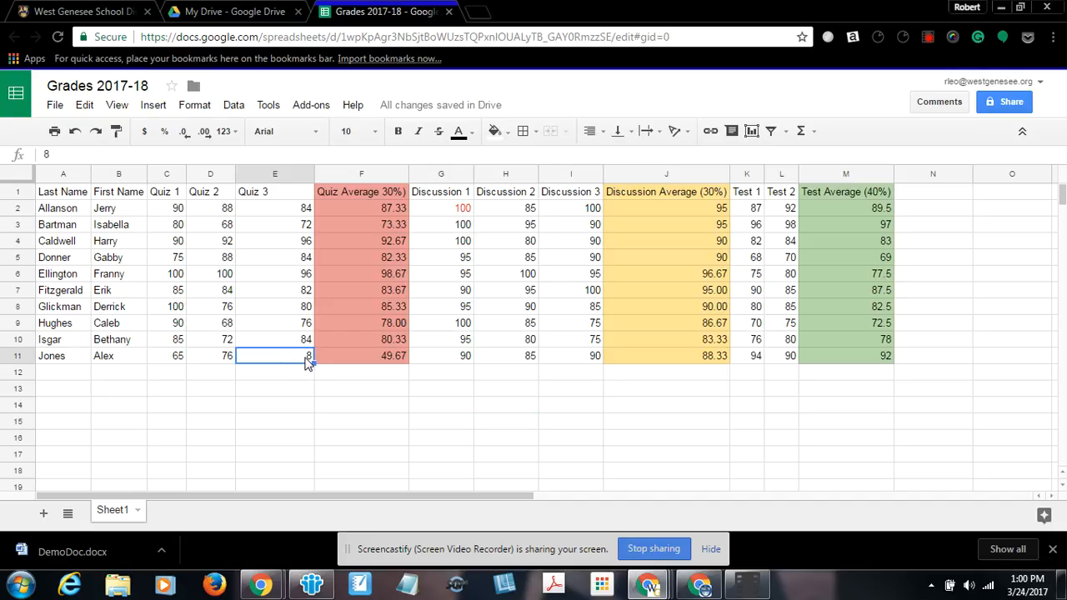
{"action": "double_click", "coordinate": [307, 361]}
{"action": "type", "text": "0"}
{"action": "key", "text": "Return"}
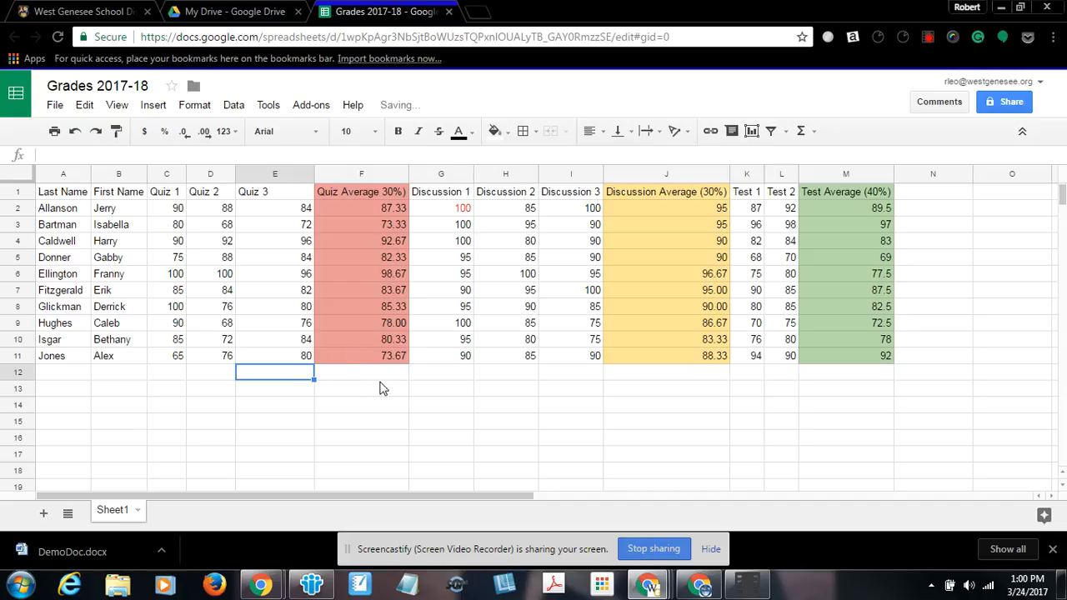
Step: Add the heading "Marking Period Avg" in N1 and widen column N to fit it
{"action": "left_click", "coordinate": [930, 201]}
{"action": "type", "text": "Mark"}
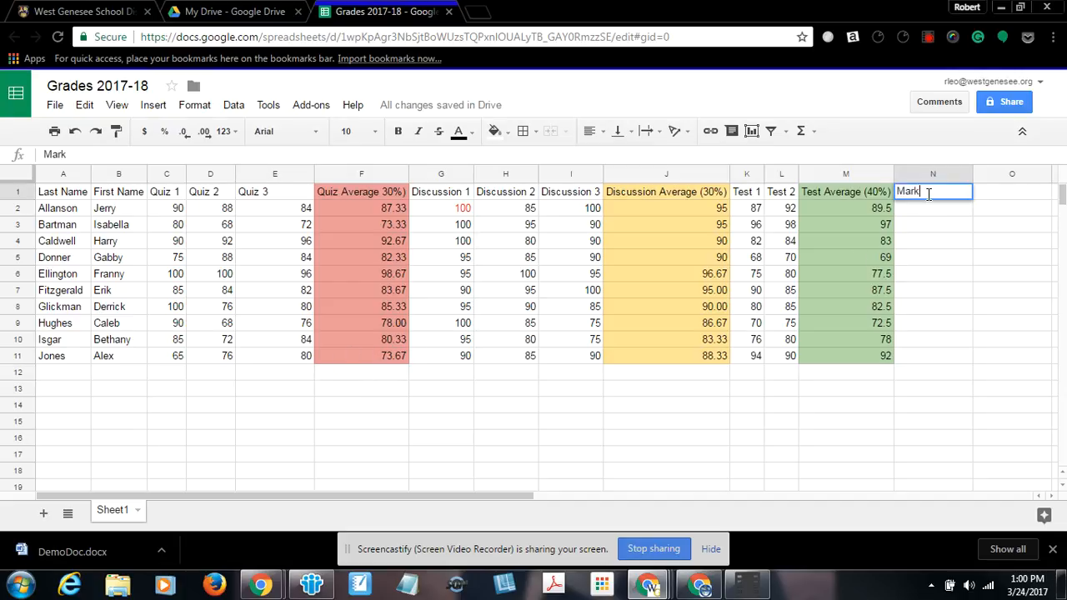
{"action": "type", "text": "ing Period Avg"}
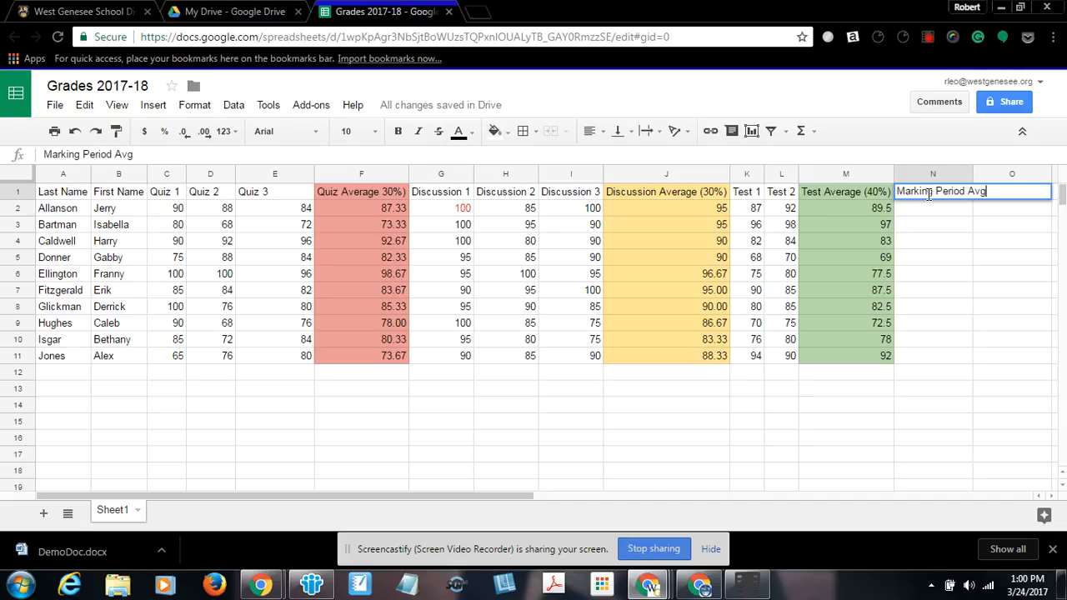
{"action": "key", "text": "Return"}
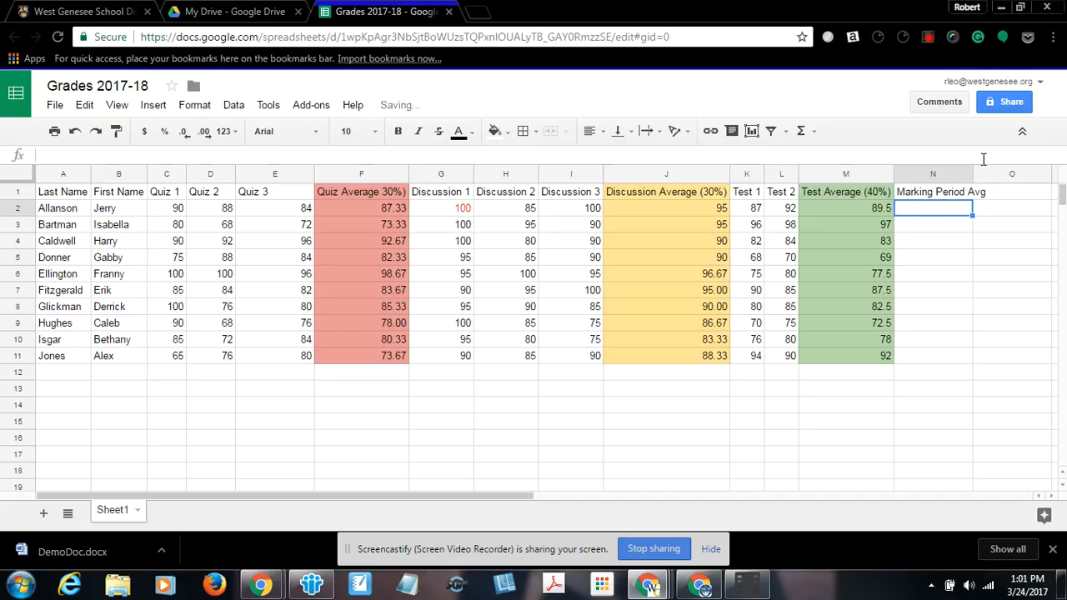
{"action": "left_click_drag", "start_coordinate": [971, 174], "coordinate": [988, 175]}
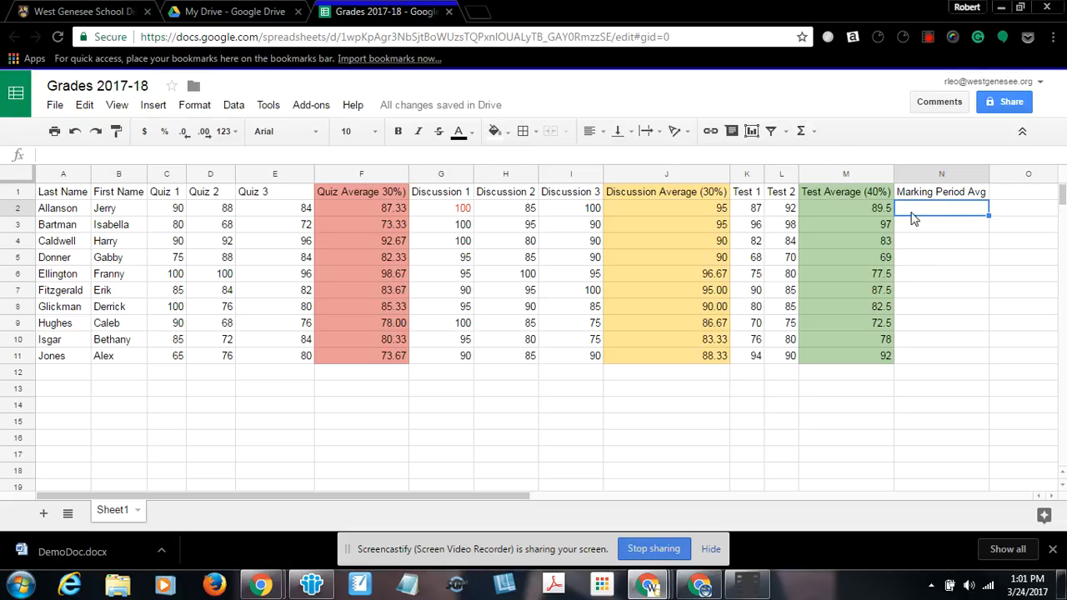
Step: Add the missing opening parenthesis to the heading in F1 so it reads "Quiz Average (30%)"
{"action": "double_click", "coordinate": [388, 191]}
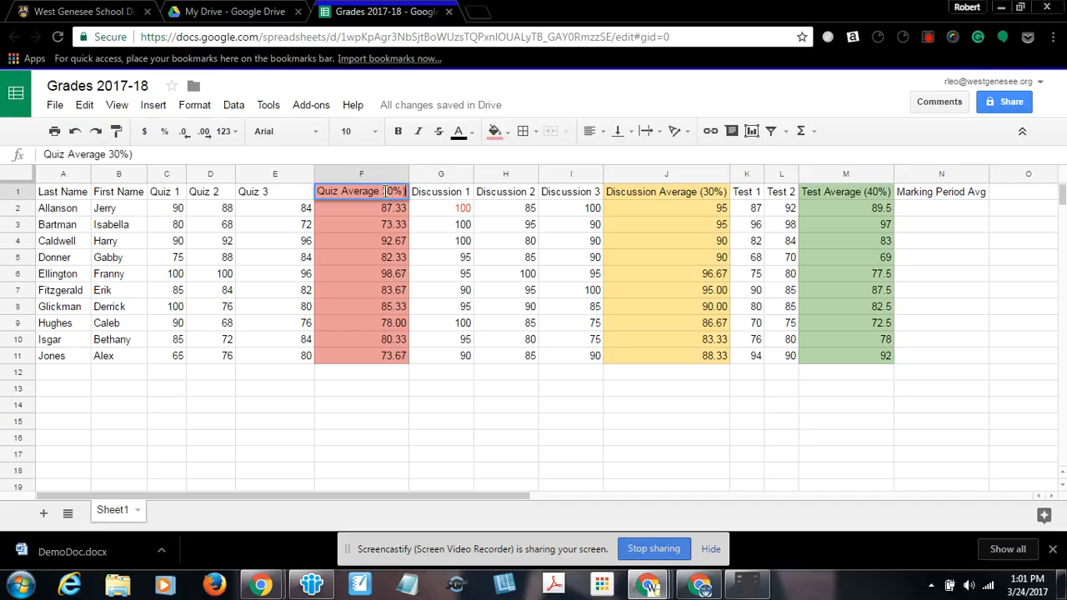
{"action": "left_click", "coordinate": [385, 191]}
{"action": "type", "text": "("}
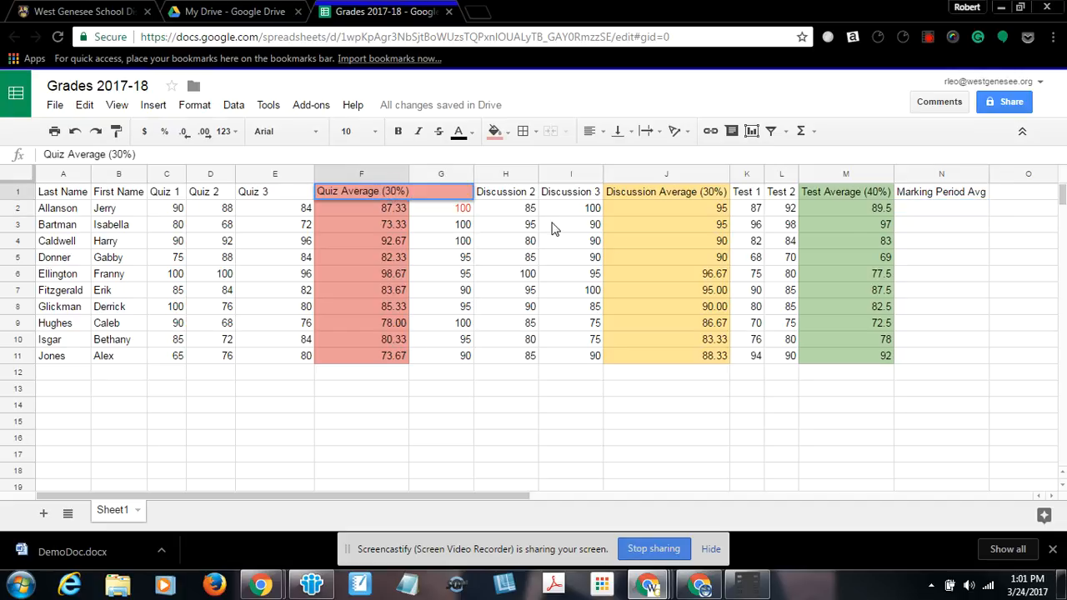
{"action": "left_click", "coordinate": [929, 217]}
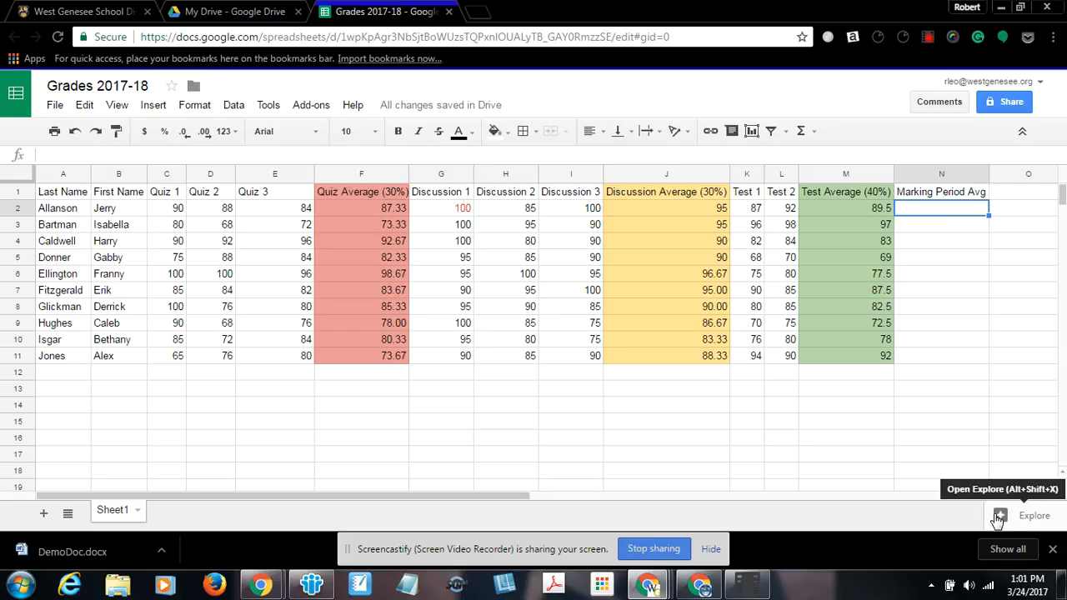
Step: Examine the Explore suggestions for answers, formatting and analysis of the grades data, and close them
{"action": "left_click", "coordinate": [1000, 517]}
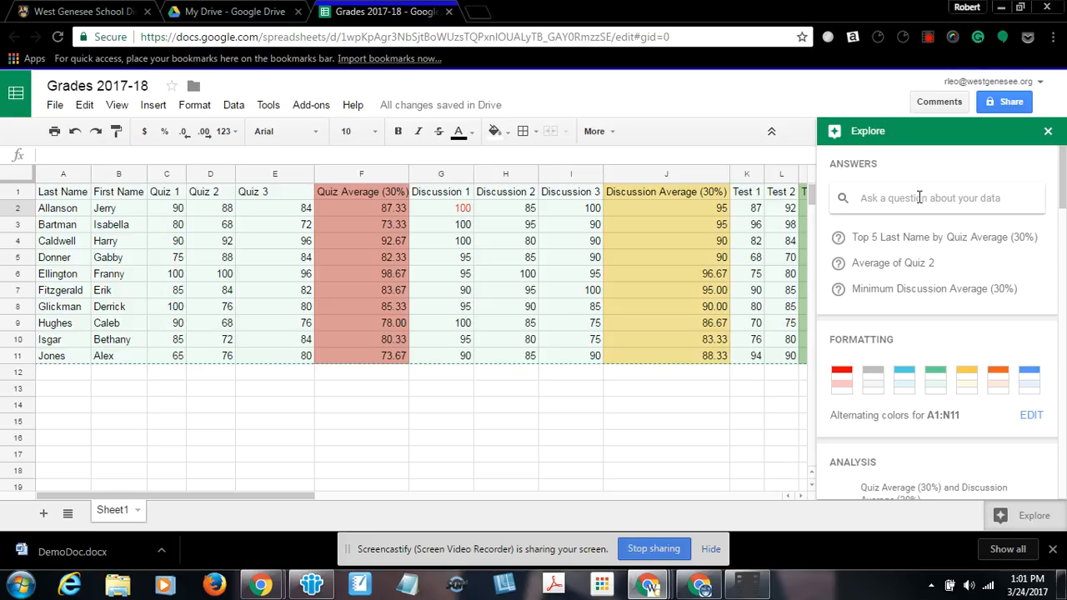
{"action": "left_click", "coordinate": [1047, 131]}
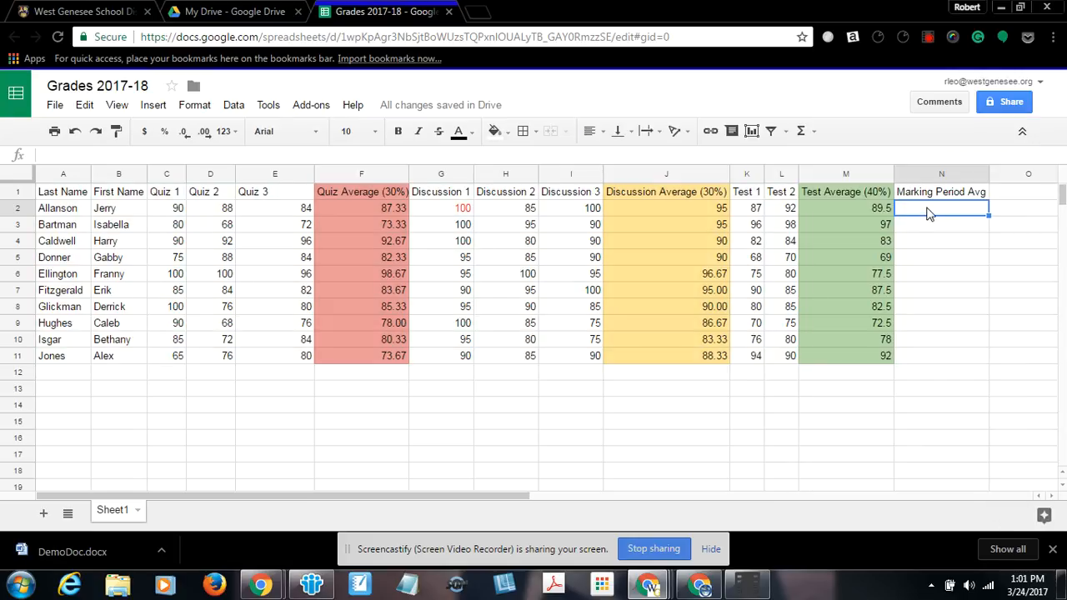
Step: Enter the weighted average formula =(f2*.3)+(j2*.3)+(m2*.4) in N2 for the first student's marking period average
{"action": "type", "text": "=("}
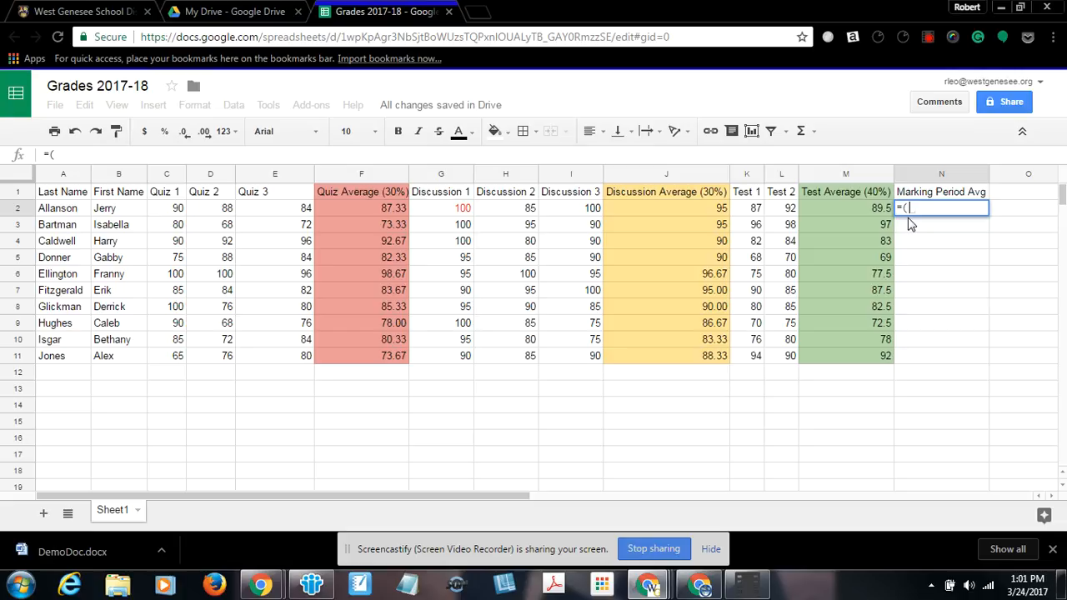
{"action": "type", "text": "f2"}
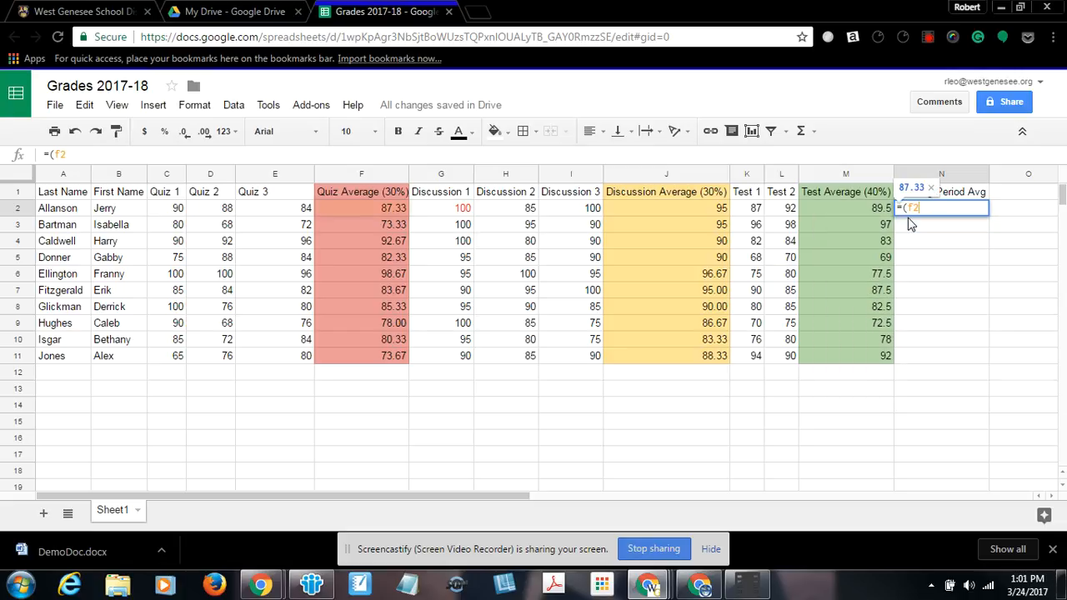
{"action": "type", "text": "*.3)+"}
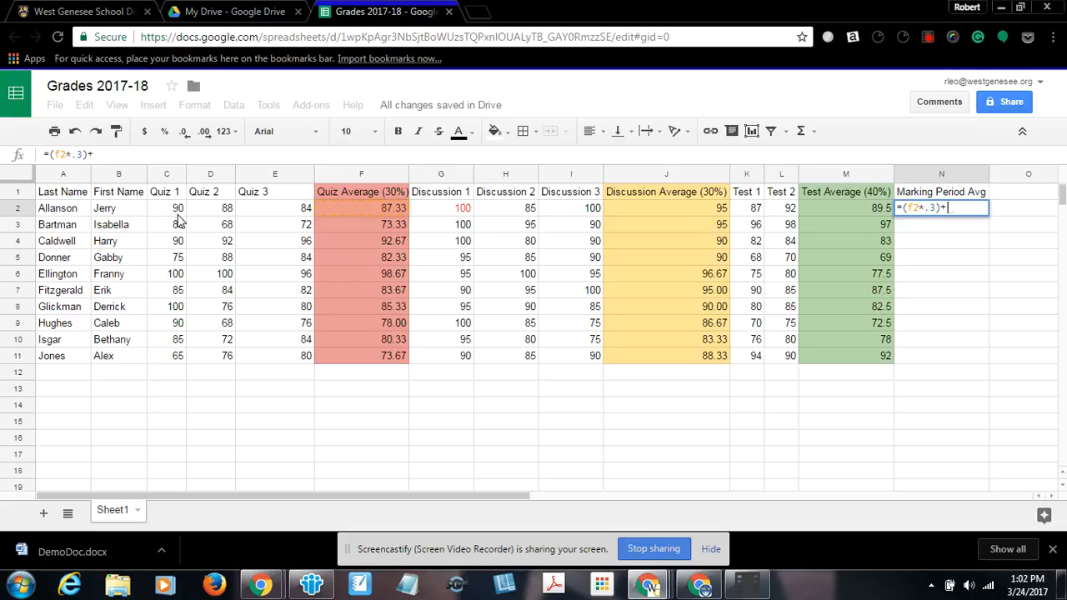
{"action": "type", "text": "(j2"}
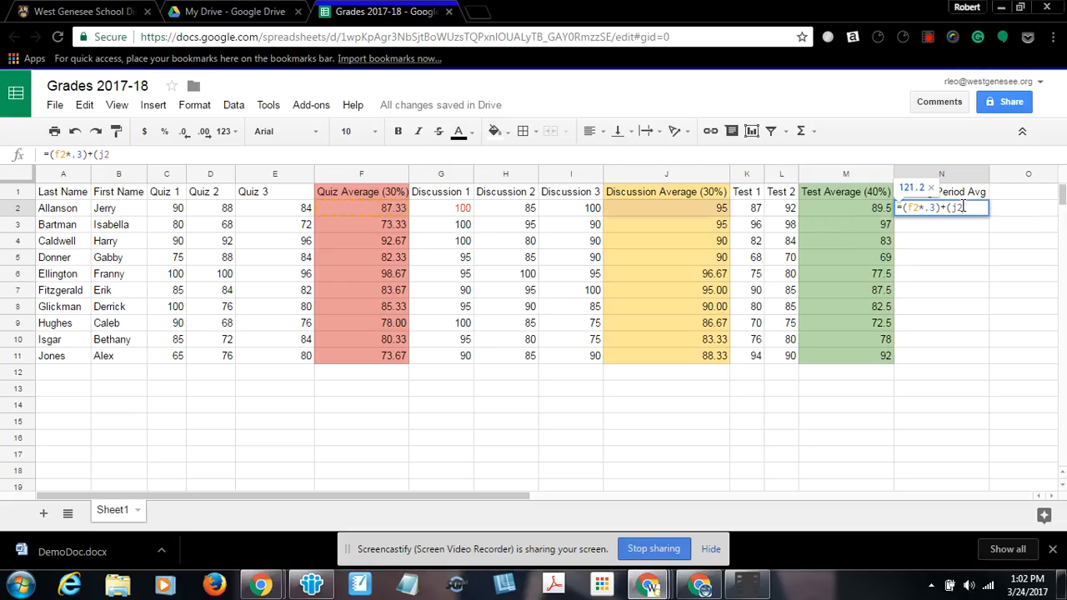
{"action": "type", "text": "*"}
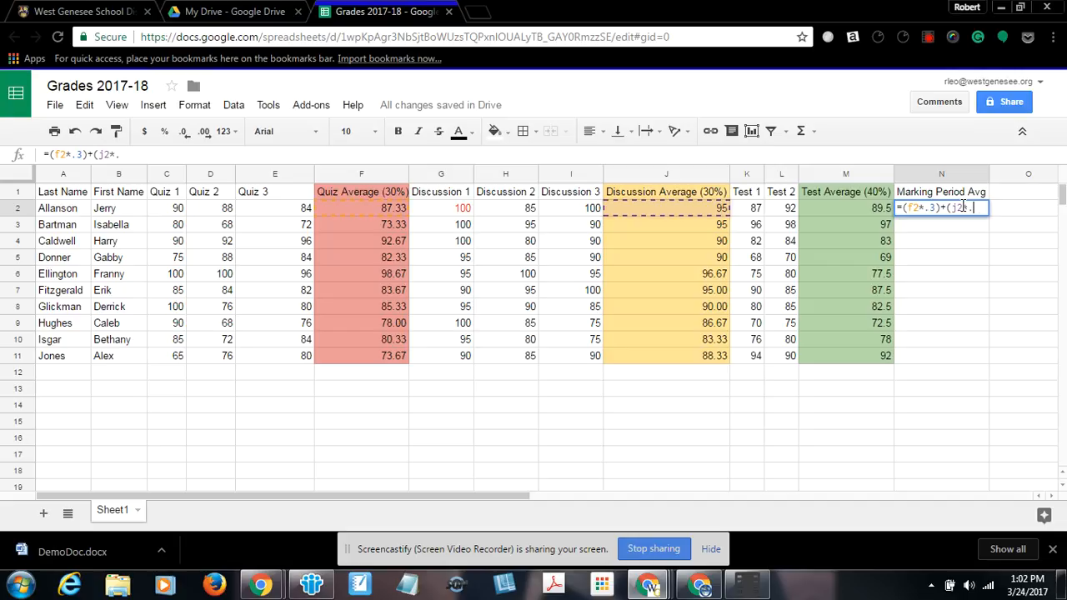
{"action": "type", "text": ".3)"}
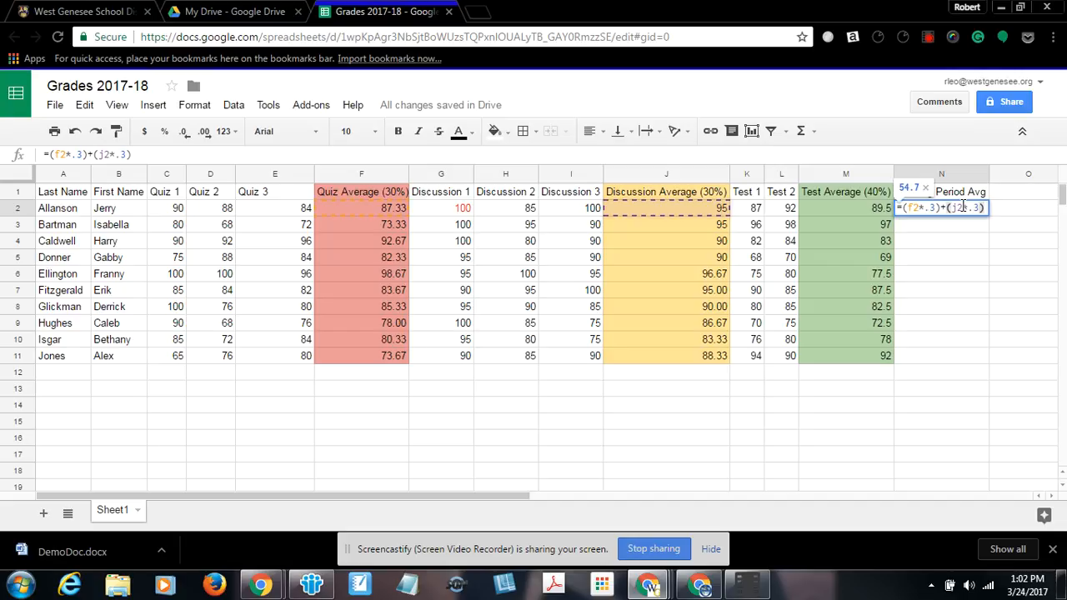
{"action": "type", "text": "+"}
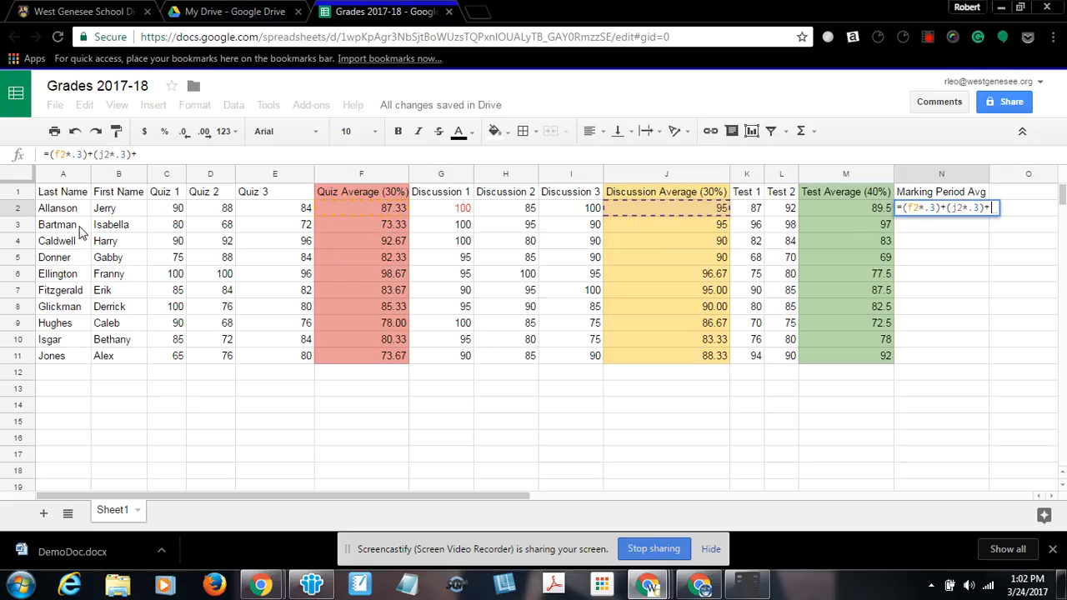
{"action": "type", "text": "(m2"}
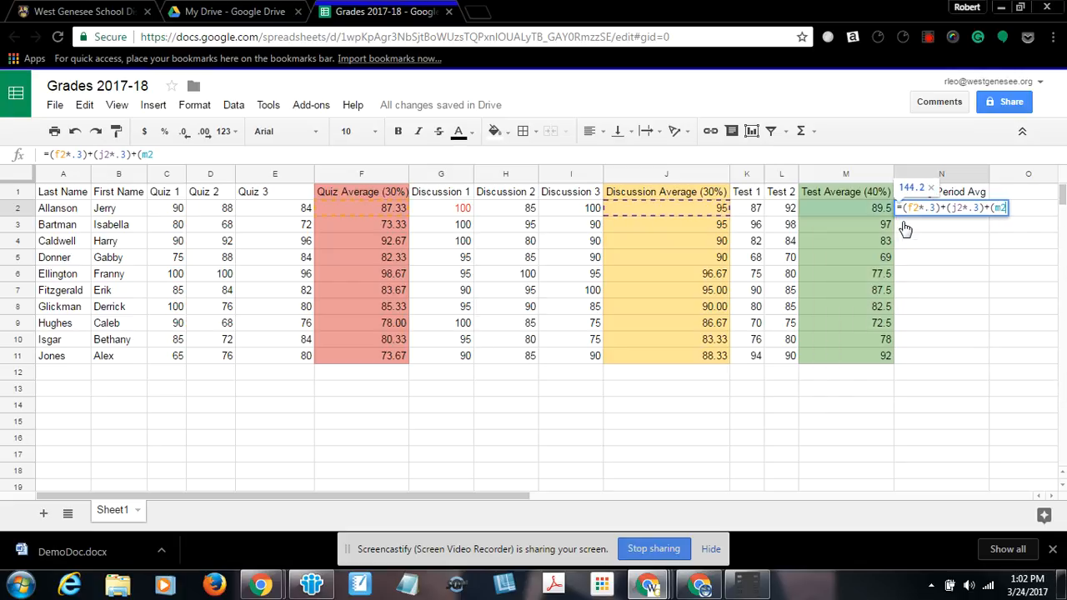
{"action": "type", "text": "*.4)"}
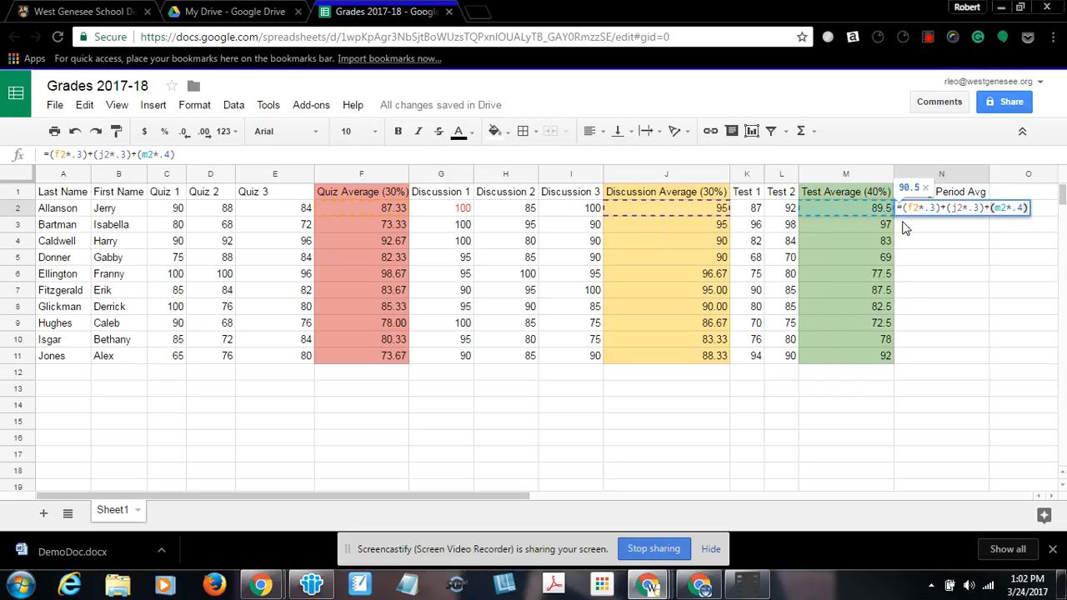
{"action": "key", "text": "Return"}
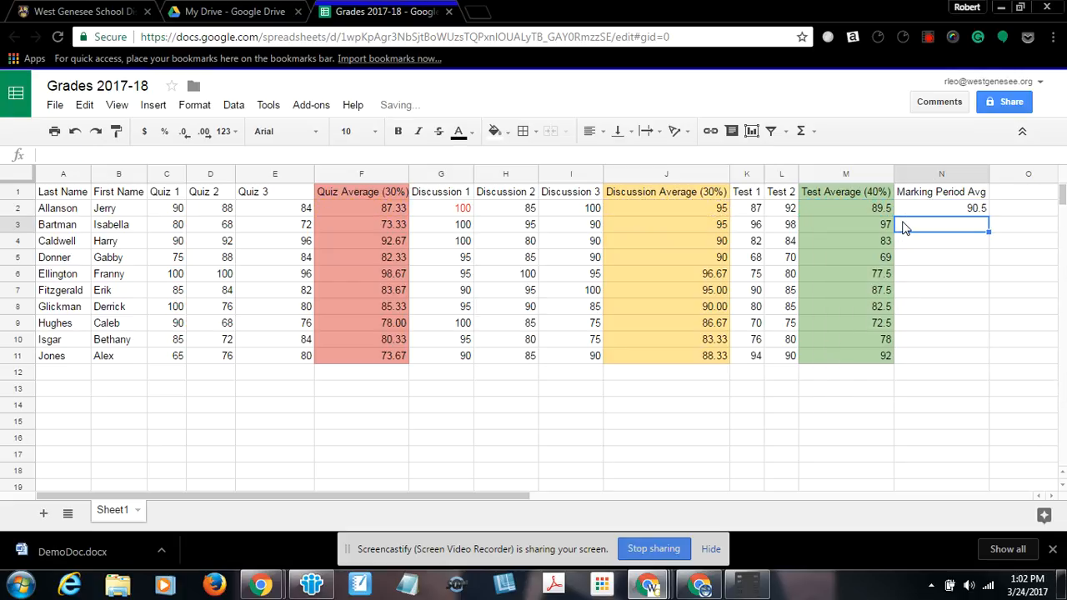
Step: Copy the N2 formula down through N11 and display the marking period averages as whole numbers without decimals
{"action": "left_click", "coordinate": [957, 211]}
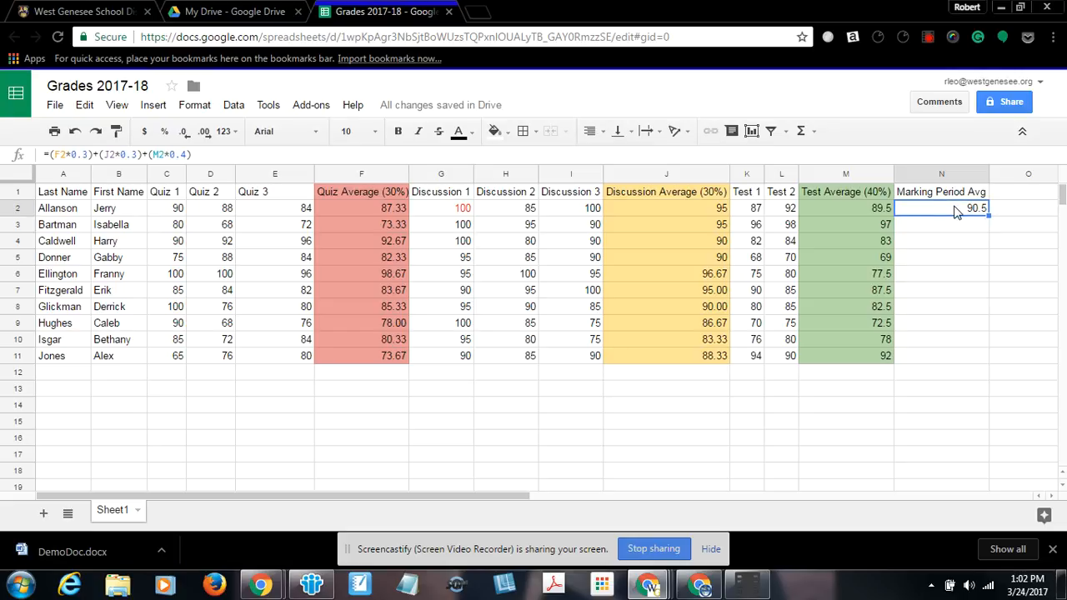
{"action": "left_click_drag", "start_coordinate": [985, 215], "coordinate": [975, 362]}
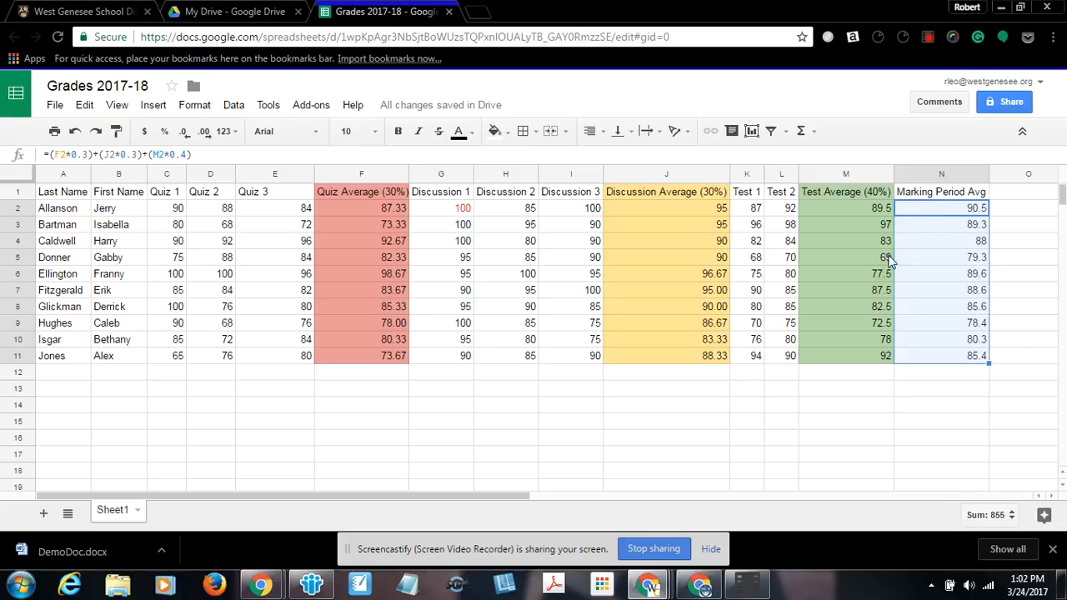
{"action": "left_click", "coordinate": [183, 131]}
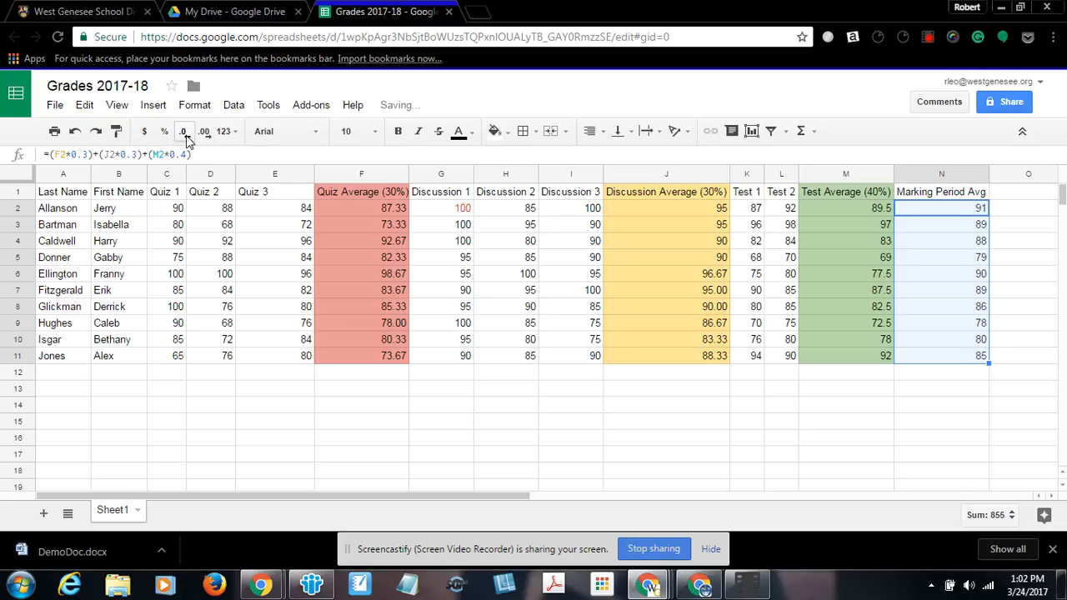
{"action": "left_click", "coordinate": [915, 454]}
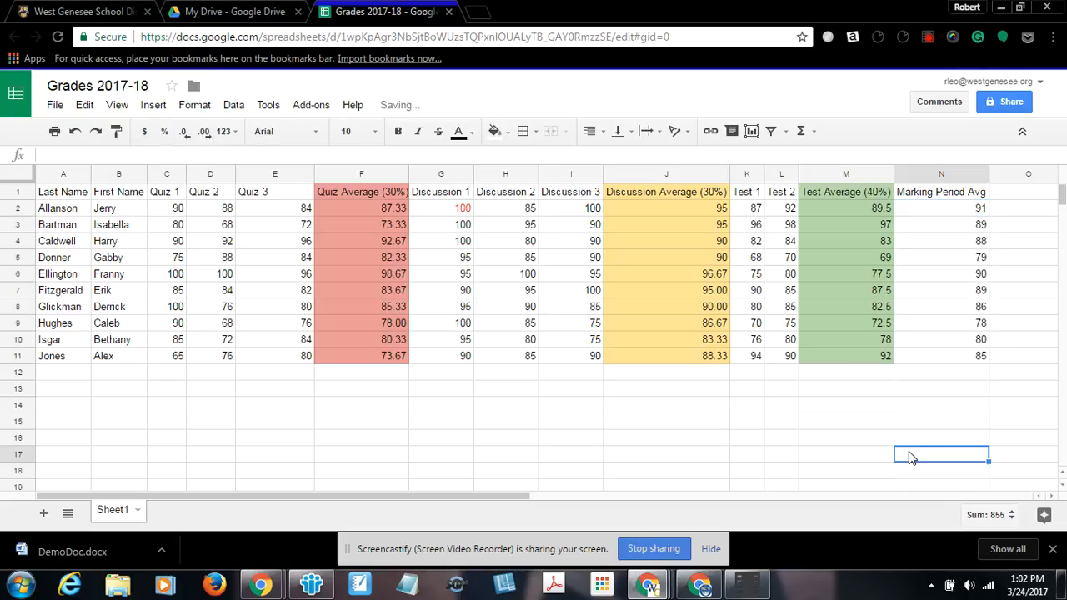
Step: Fill the Marking Period Avg column from N1 to N11 with light orange
{"action": "left_click_drag", "start_coordinate": [935, 197], "coordinate": [944, 355]}
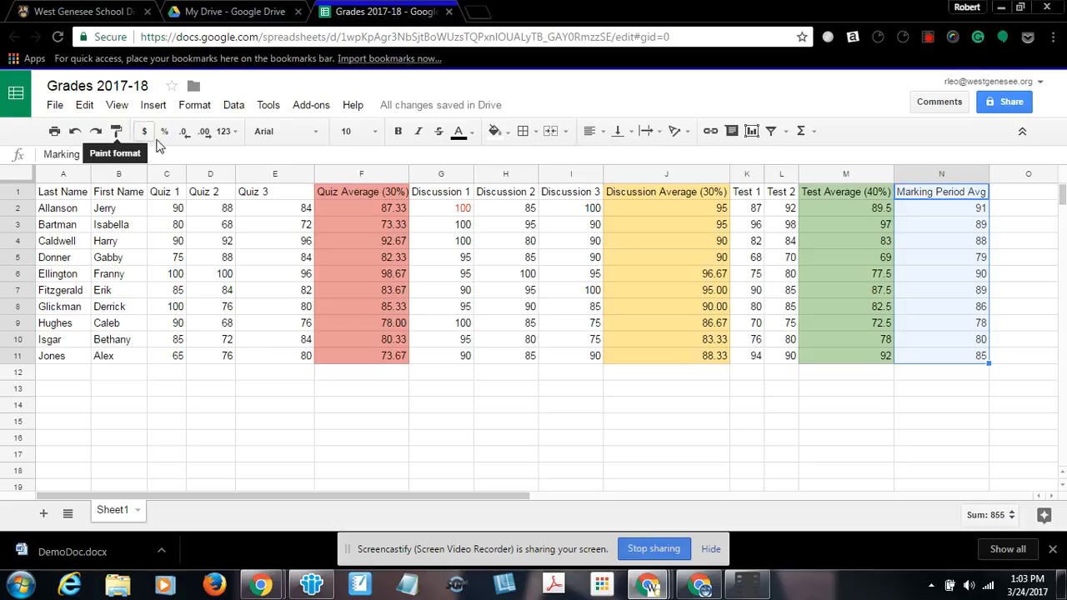
{"action": "left_click", "coordinate": [500, 132]}
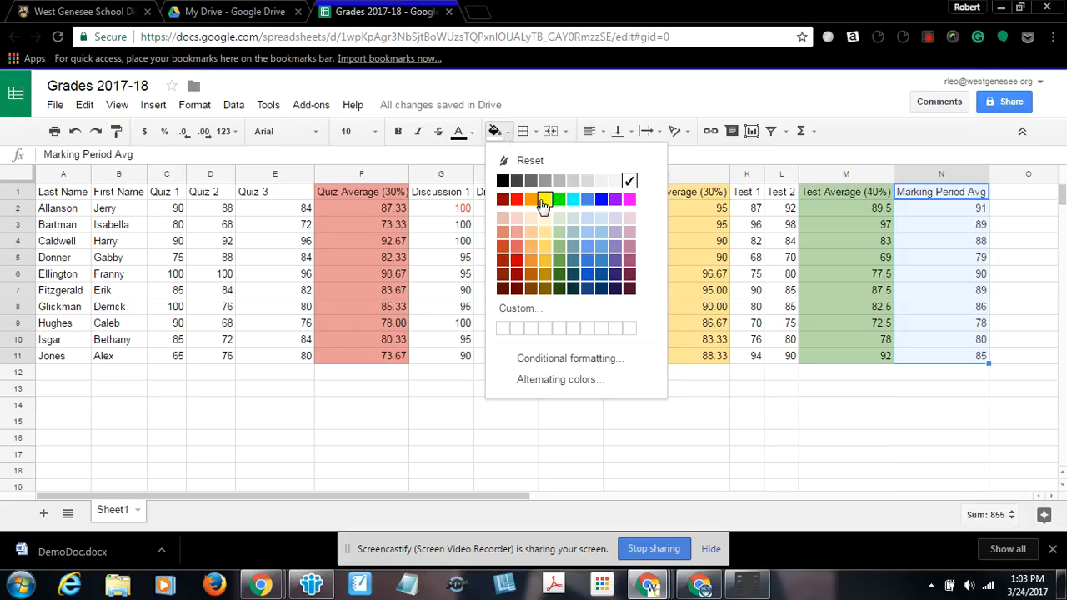
{"action": "left_click", "coordinate": [531, 232]}
{"action": "left_click", "coordinate": [431, 426]}
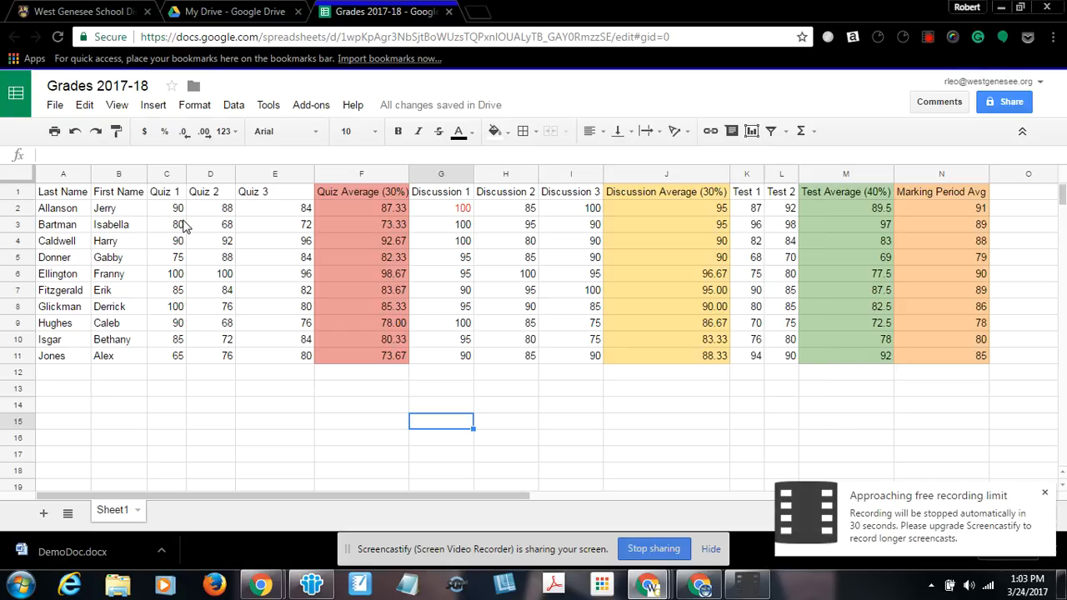
Step: Show the file formats available for downloading the grades spreadsheet
{"action": "left_click", "coordinate": [55, 105]}
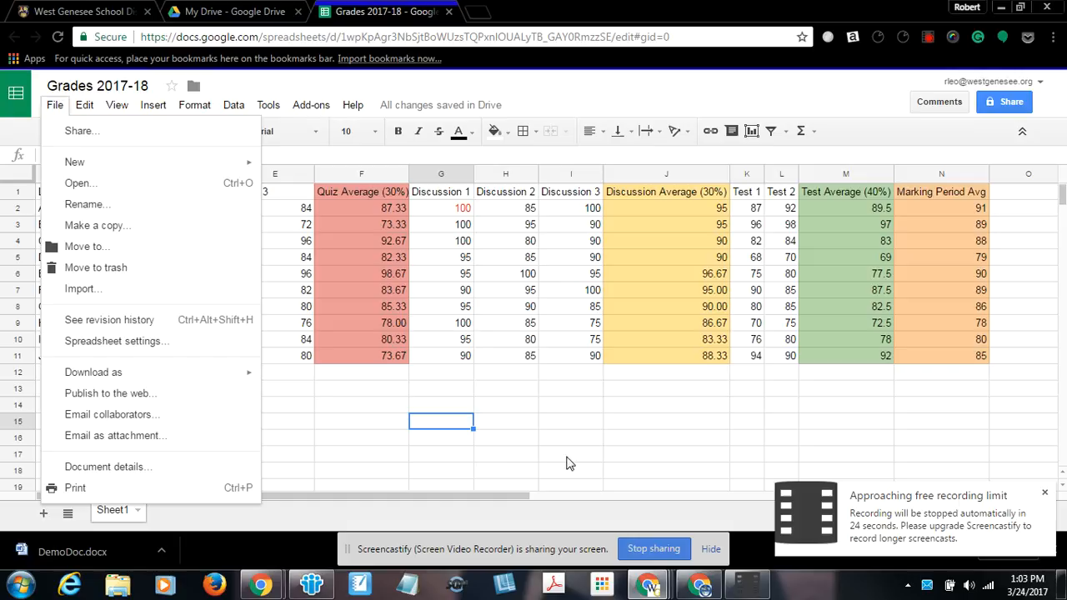
{"action": "mouse_move", "coordinate": [115, 374]}
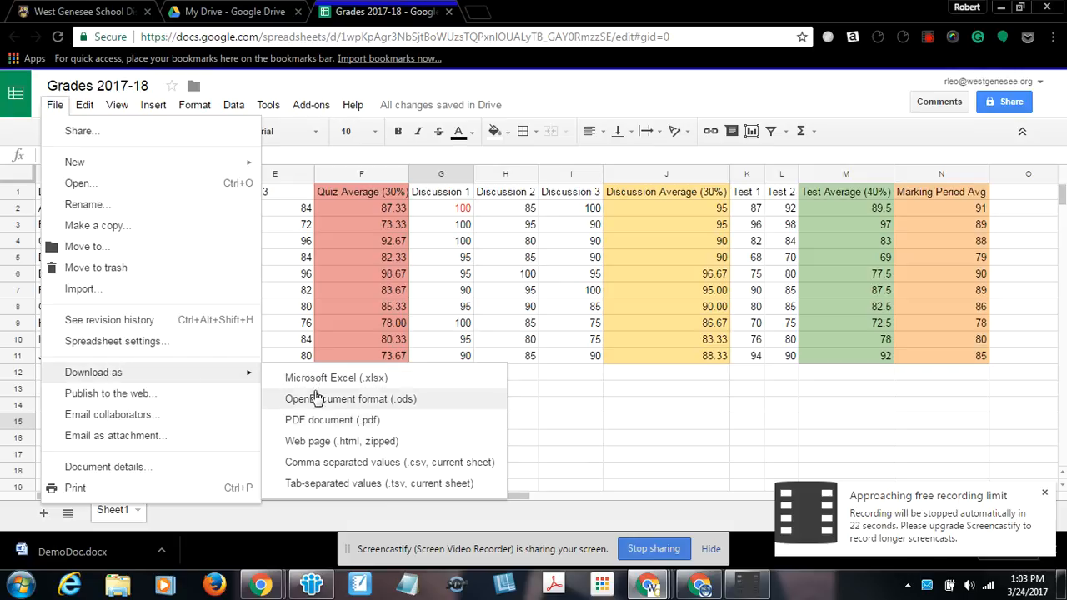